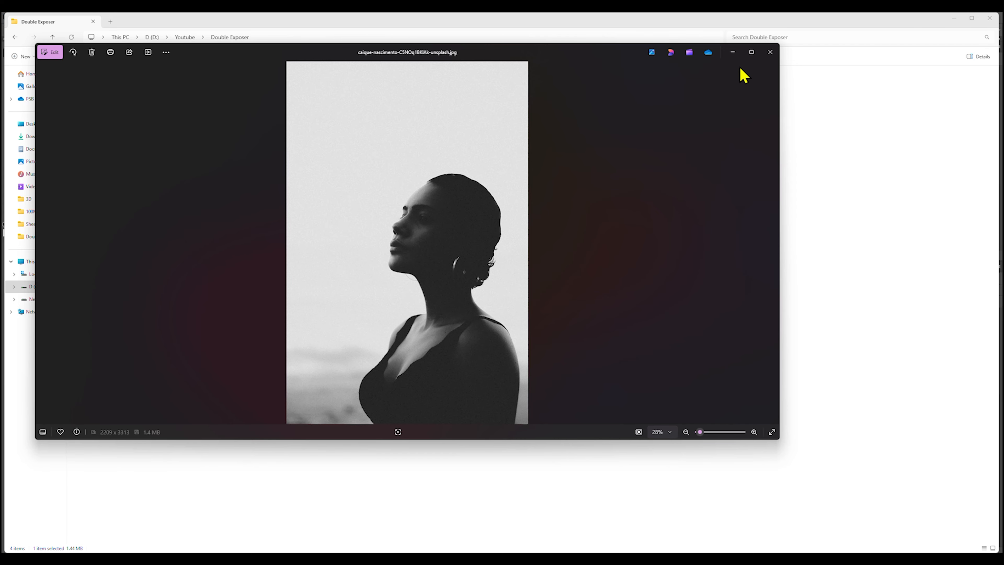
Close the portrait preview, then view the black-and-white canyon photo in the Double Exposer folder and close it.
left_click(770, 51)
double_click(494, 122)
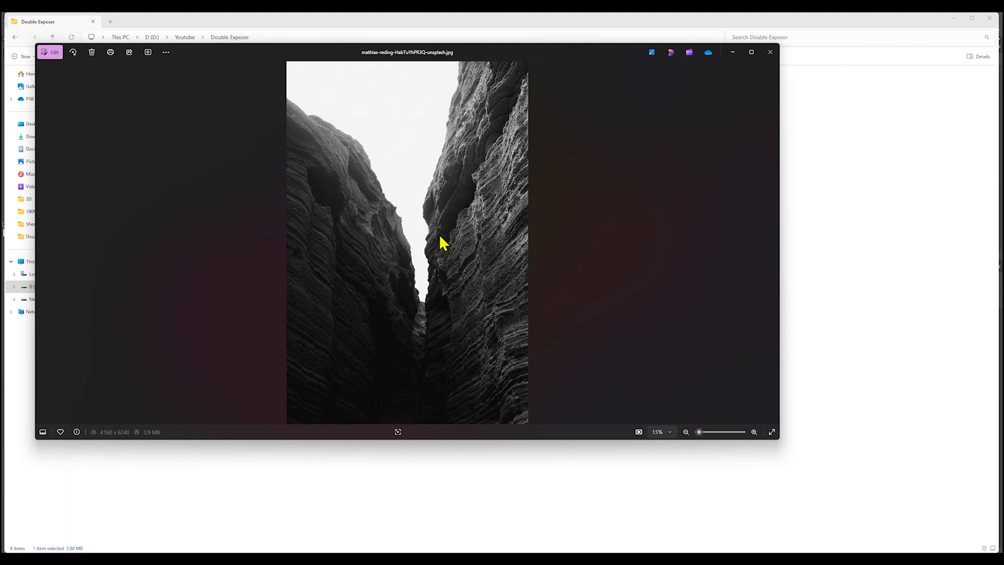
left_click(770, 52)
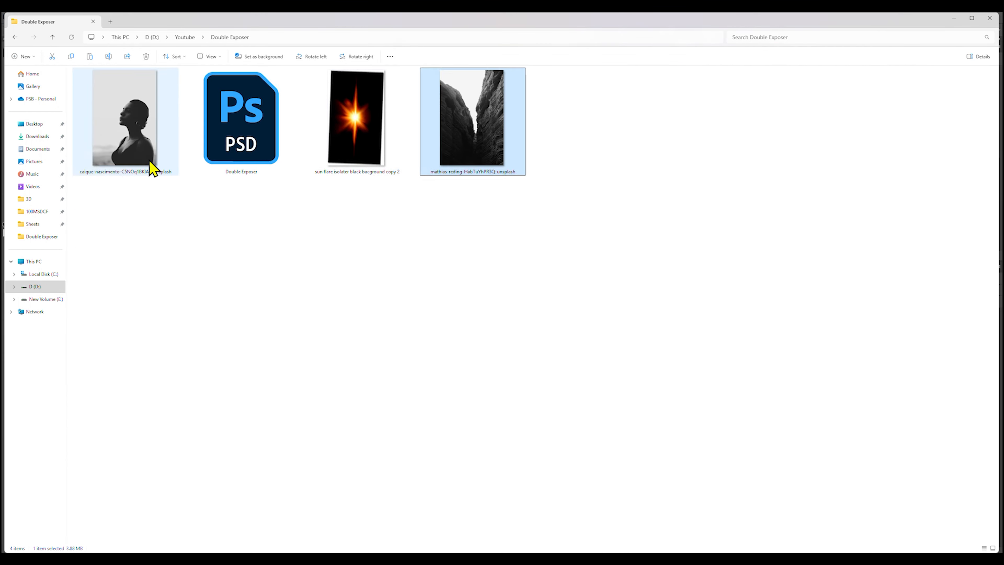
Place the woman's portrait photo into the Untitled-1 document in Photoshop, scale it to about 284% and shift it slightly.
left_click_drag(153, 159, 460, 304)
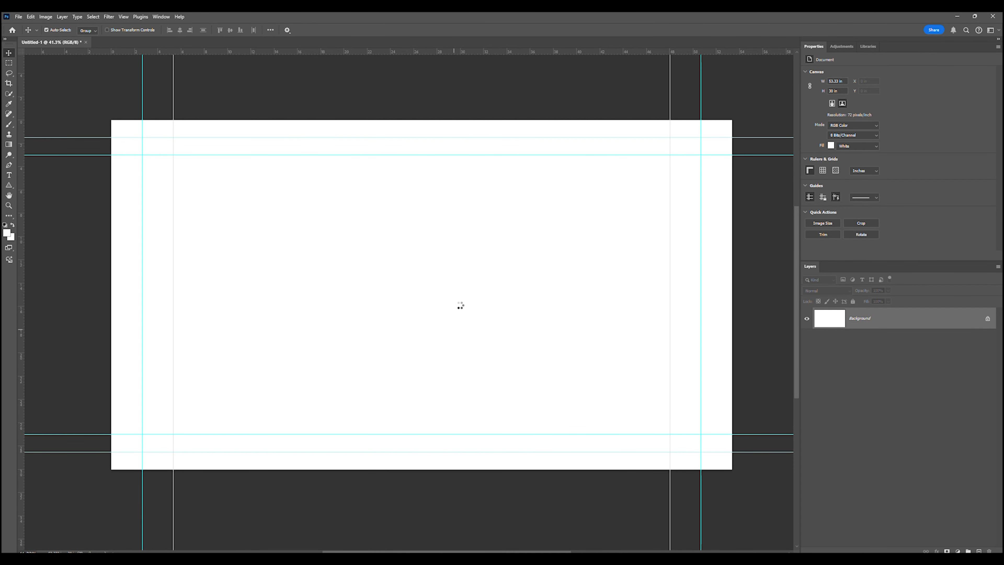
key("Return")
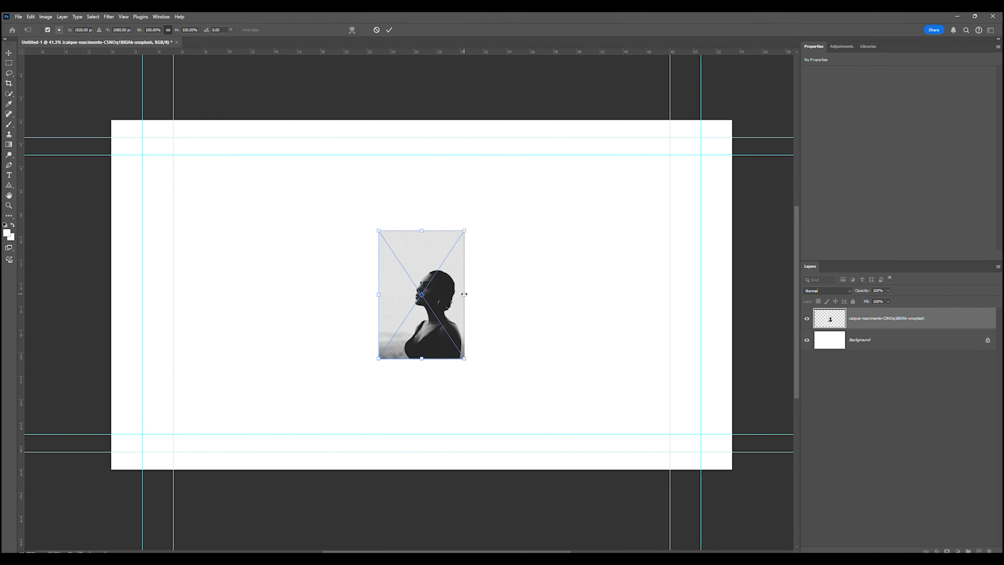
left_click_drag(483, 299, 548, 321)
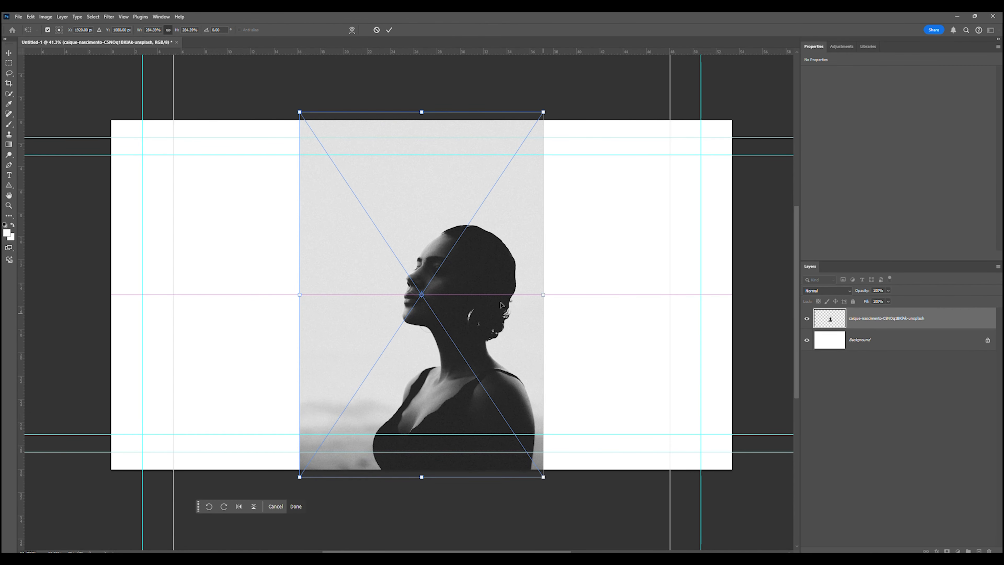
left_click_drag(482, 280, 462, 278)
double_click(462, 278)
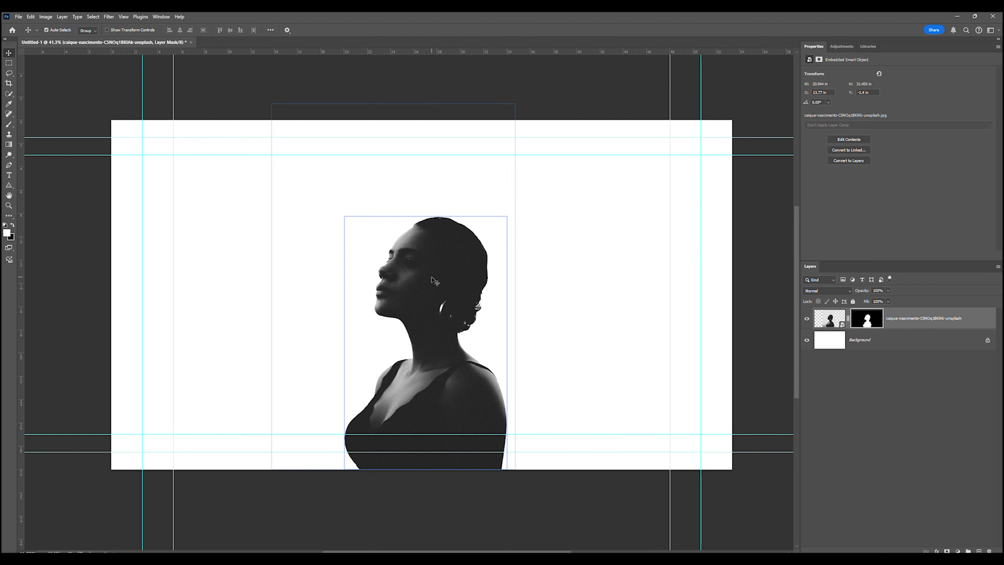
Enlarge the cut-out woman with Free Transform to about 25.4 in wide.
key("ctrl+t")
left_click_drag(396, 111, 395, 66)
key("Return")
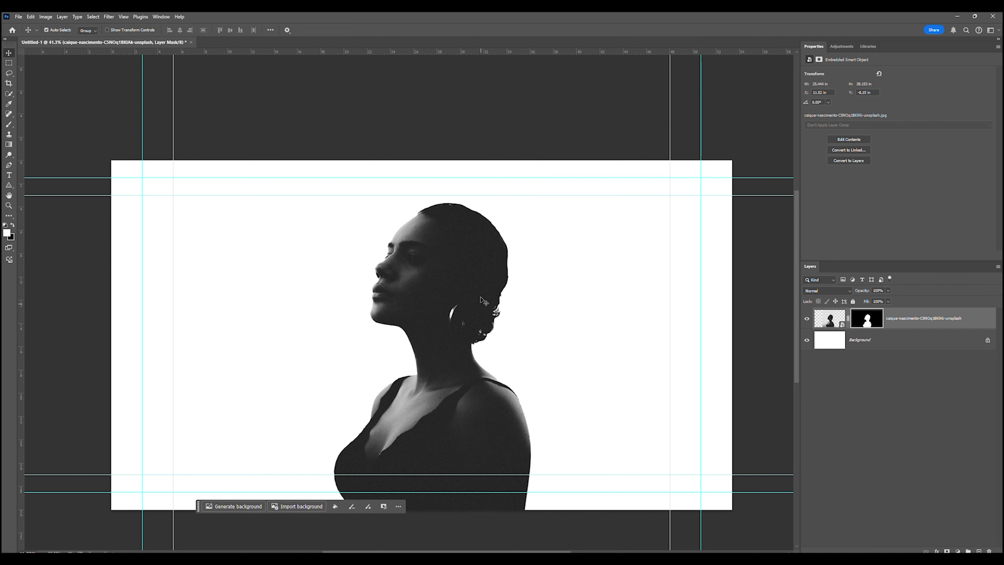
Place the canyon photo from the Double Exposer folder above the woman and enlarge it to about 20 by 30 in.
left_click(491, 544)
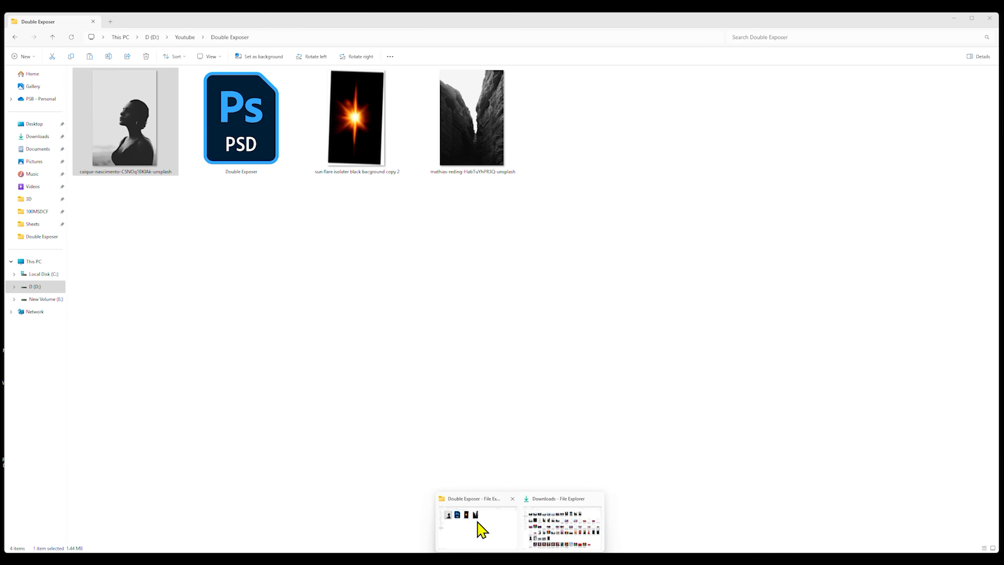
left_click_drag(470, 127, 426, 333)
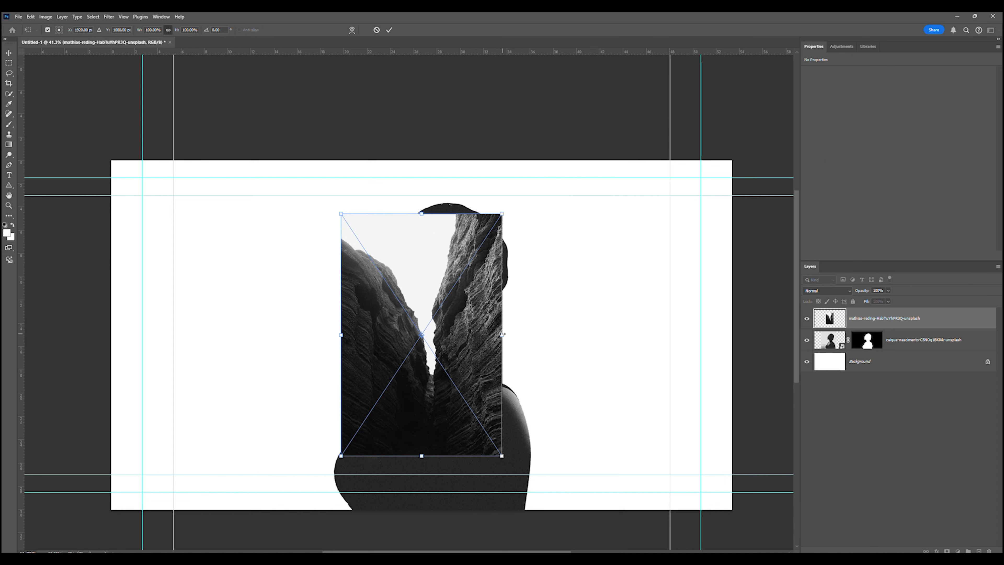
mouse_move(503, 335)
left_mouse_down()
mouse_move(540, 343)
mouse_move(504, 340)
left_mouse_up()
key("Return")
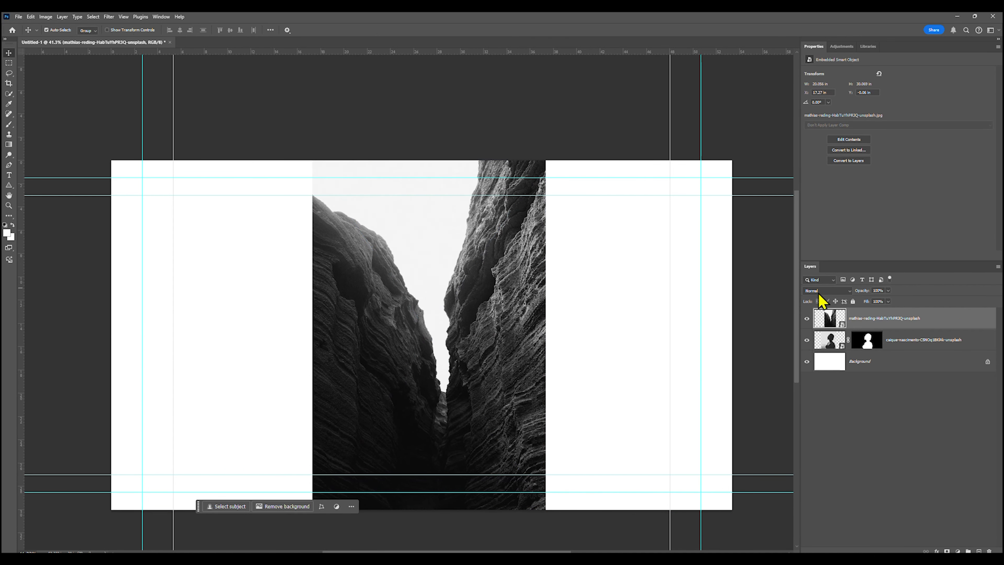
Set the canyon layer's blend mode to Screen and move it up so the rock gap runs through the woman's head.
left_click(823, 291)
left_click(811, 365)
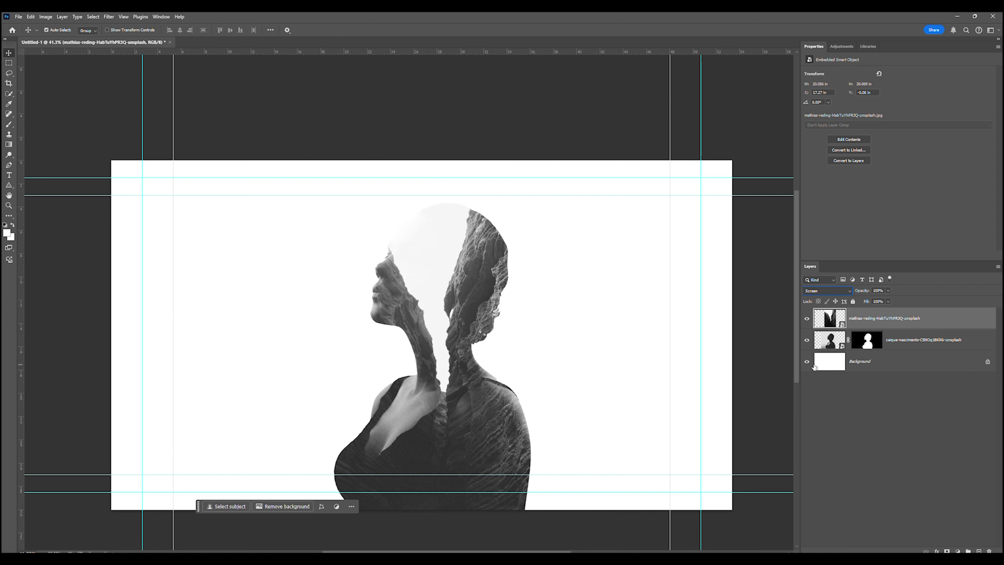
left_click_drag(449, 273, 458, 245)
left_click_drag(476, 288, 481, 282)
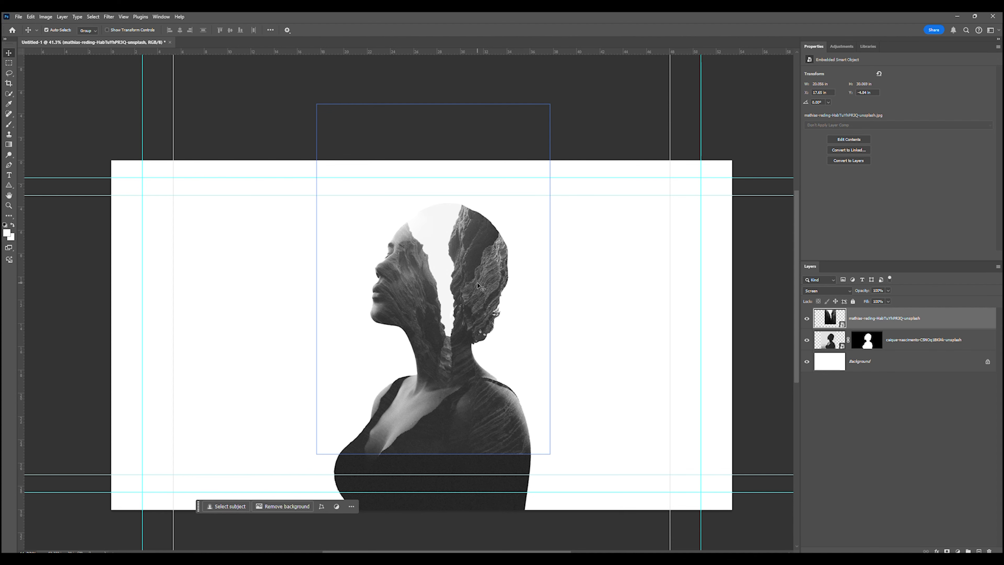
Compare the canyon layer's Normal and Screen blend modes over the woman's head, ending on Screen.
scroll(477, 284, "up", 2)
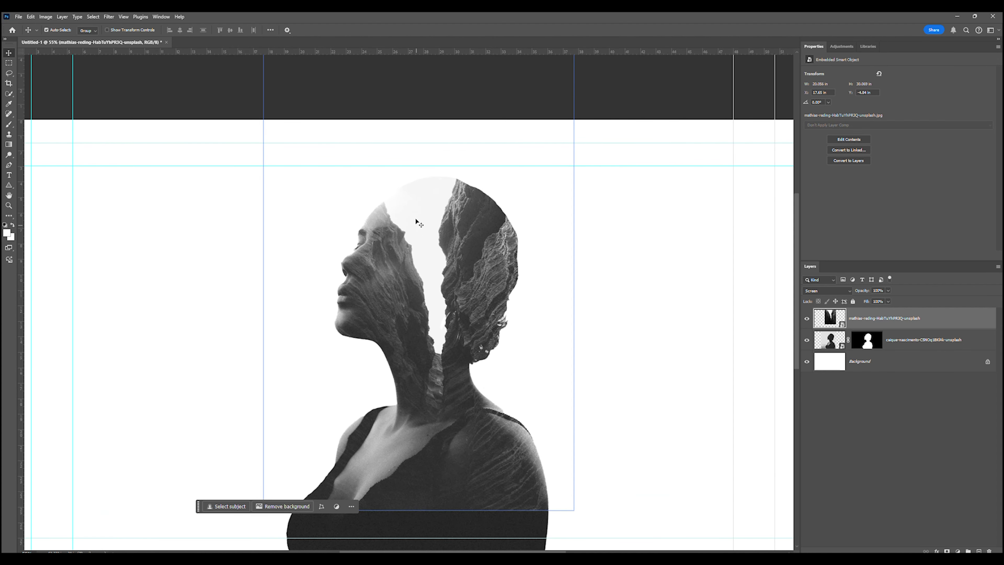
left_click(864, 348)
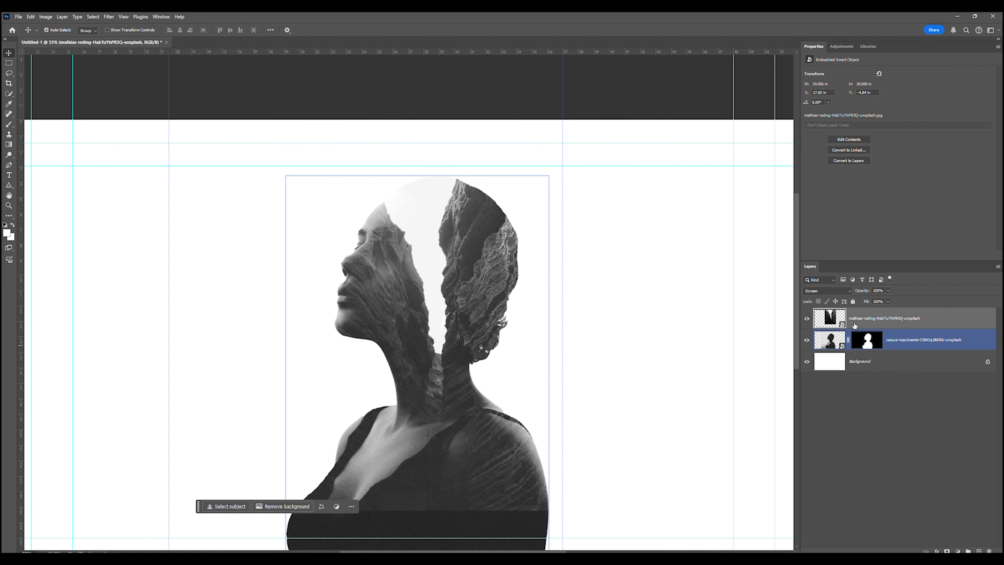
left_click(831, 317)
left_click(827, 290)
left_click(823, 306)
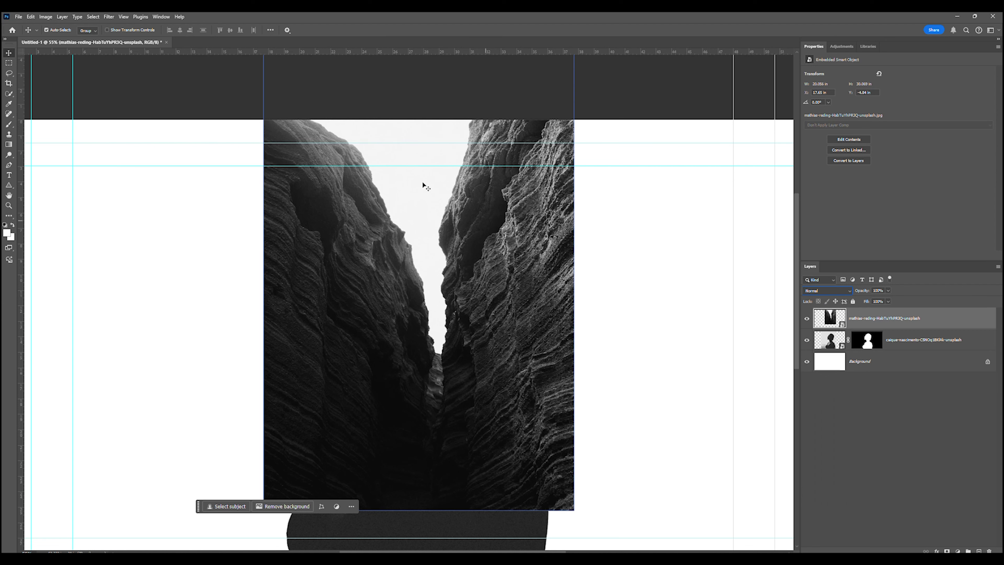
left_click(819, 291)
left_click(814, 366)
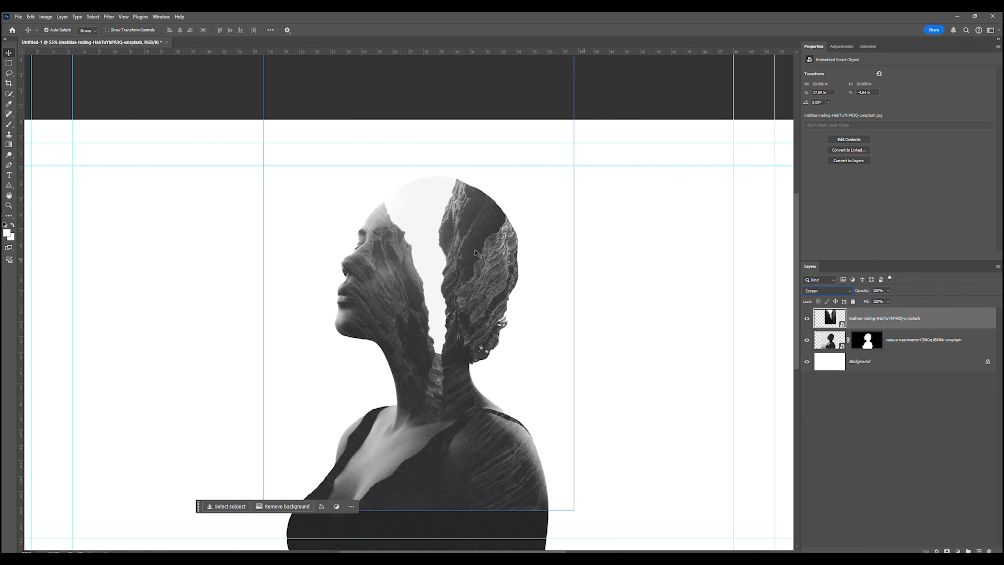
left_click(818, 290)
left_click(815, 365)
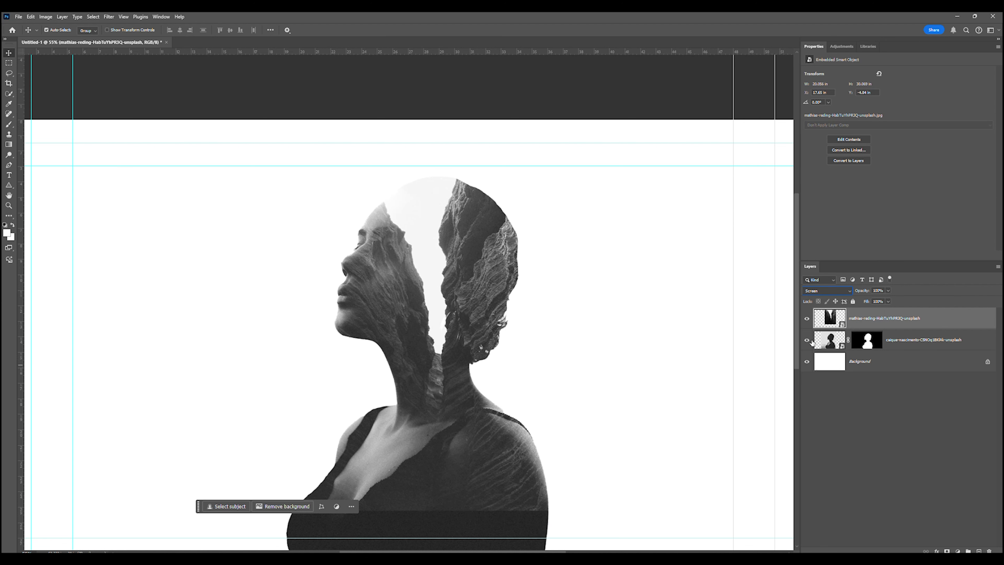
left_click(826, 291)
left_click(820, 298)
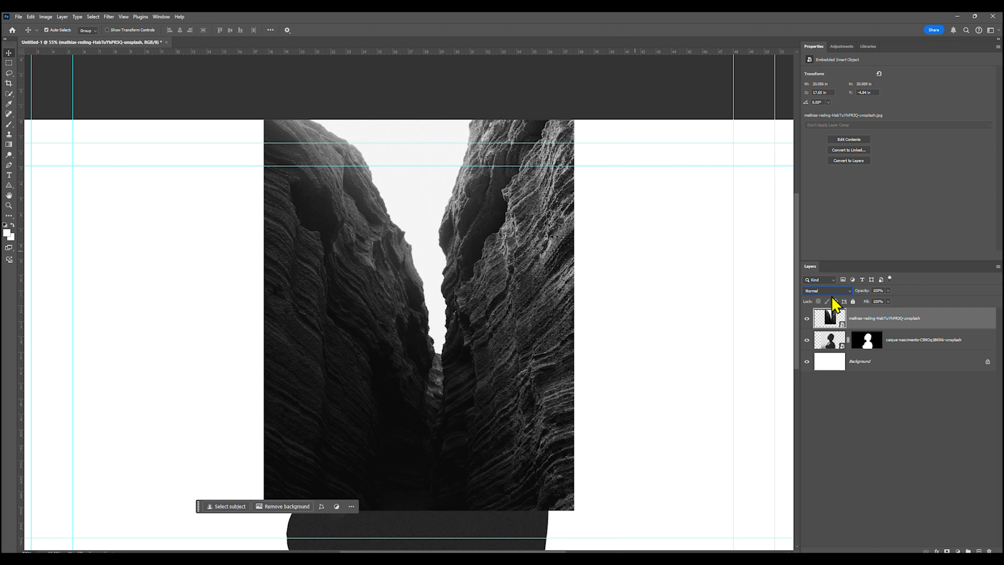
left_click(825, 291)
left_click(812, 365)
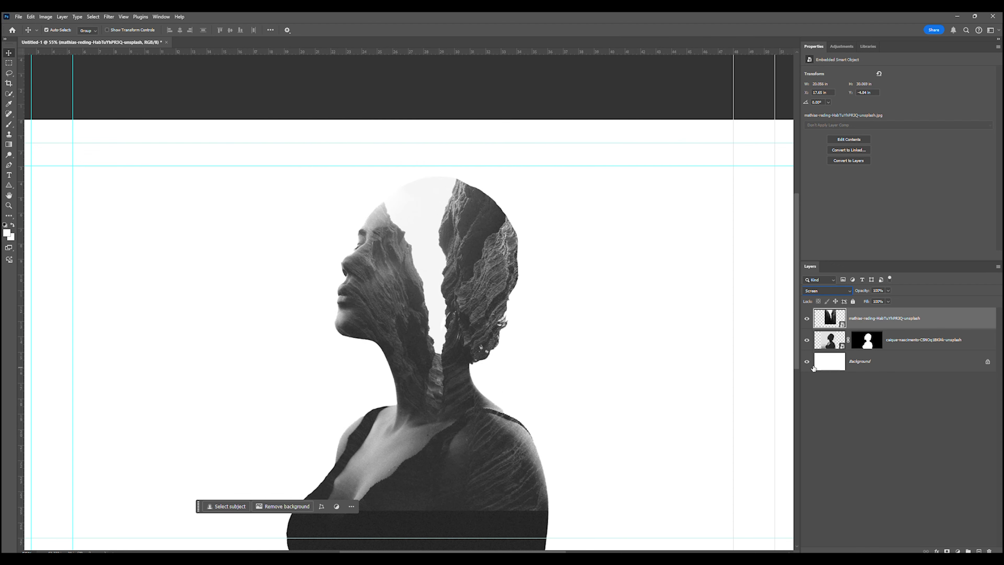
Add a Levels adjustment layer above the canyon layer with input levels of about 38, 1.32 and 238.
scroll(425, 202, "up", 5)
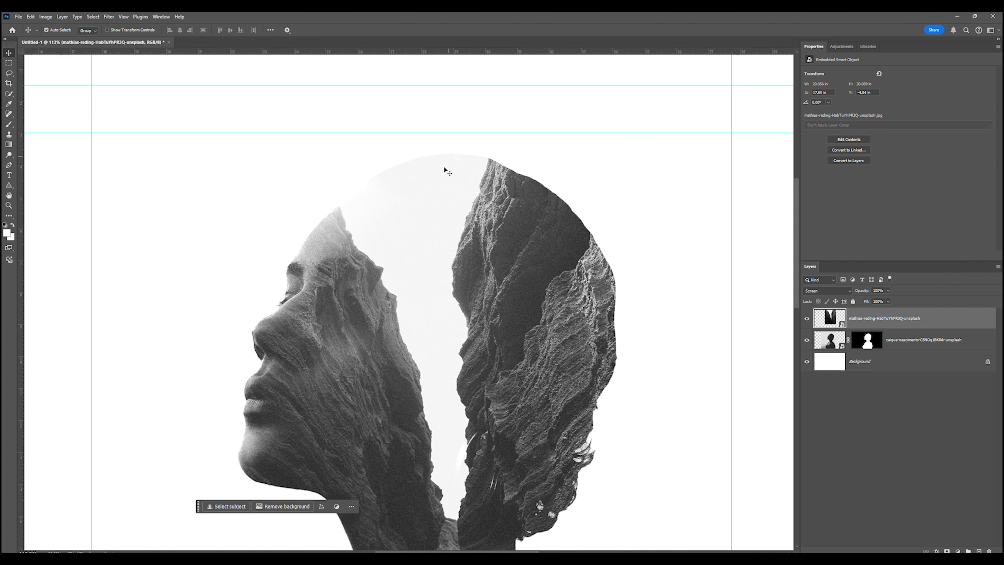
scroll(438, 192, "down", 1)
scroll(439, 192, "down", 2)
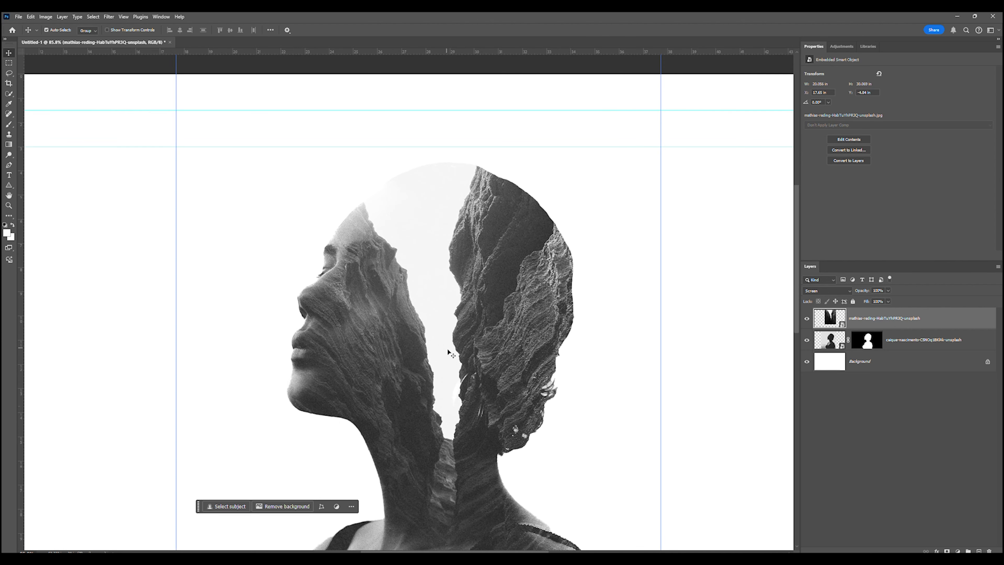
scroll(441, 281, "down", 2)
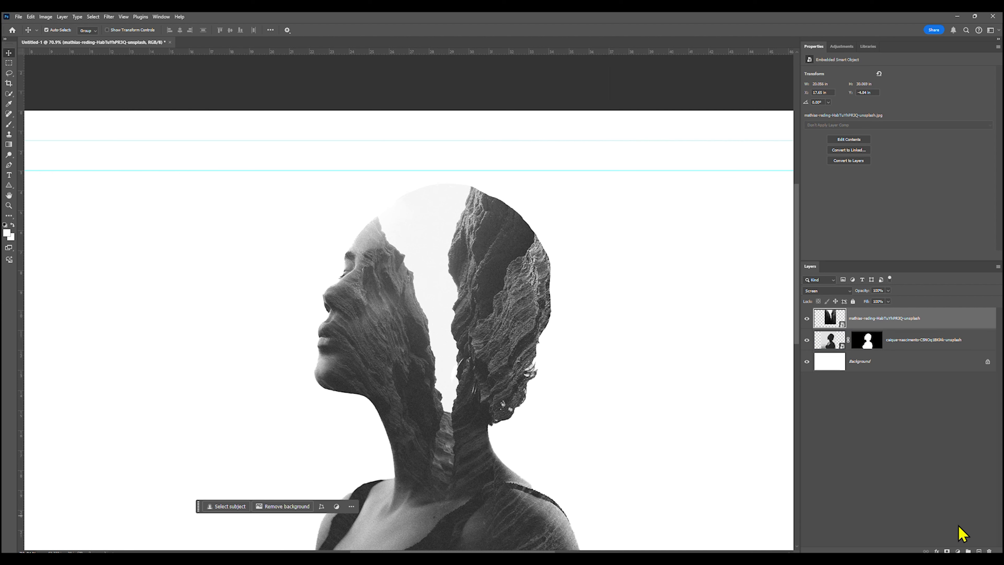
left_click(958, 550)
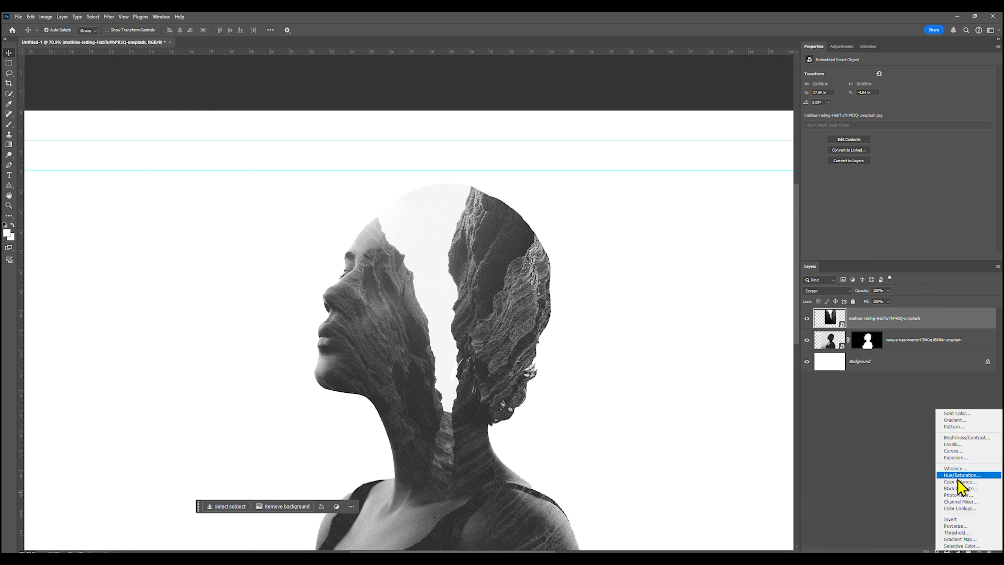
left_click(956, 444)
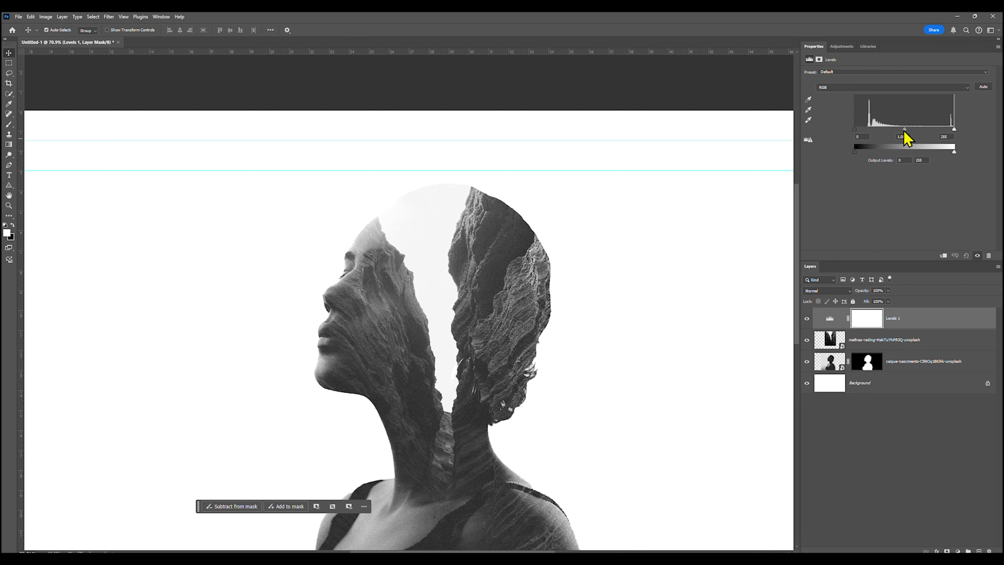
left_click_drag(904, 132, 949, 131)
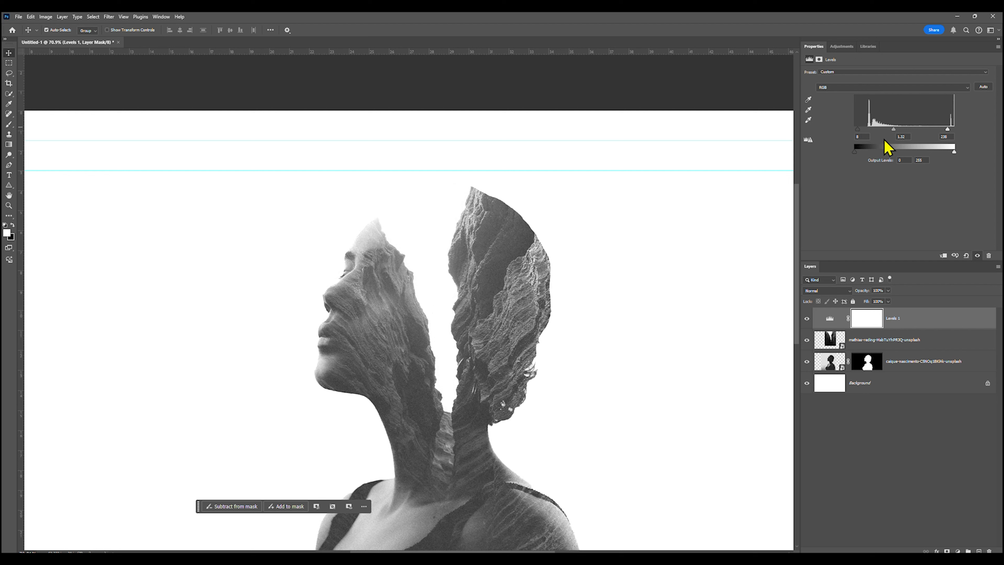
left_click(433, 203)
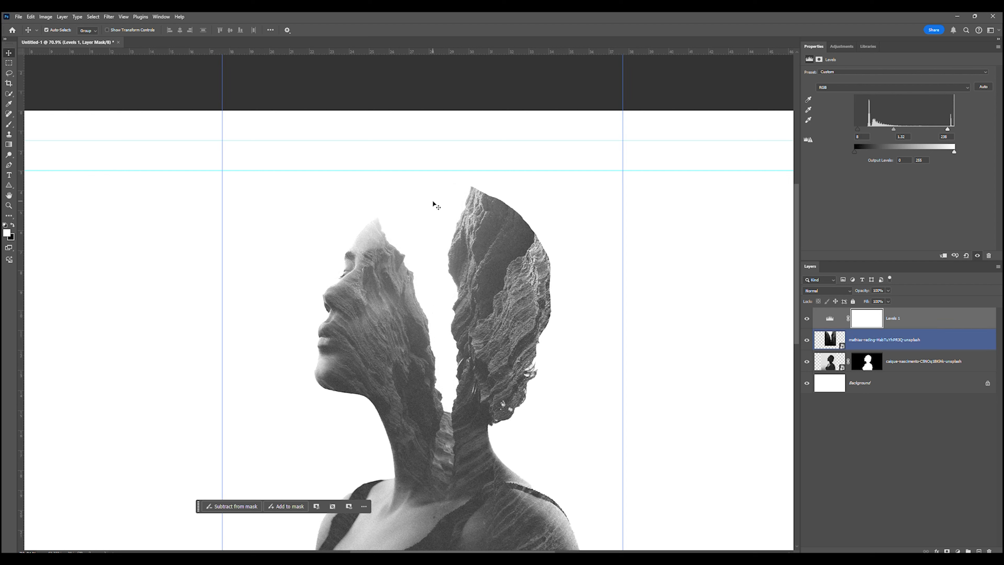
left_click_drag(863, 132, 870, 133)
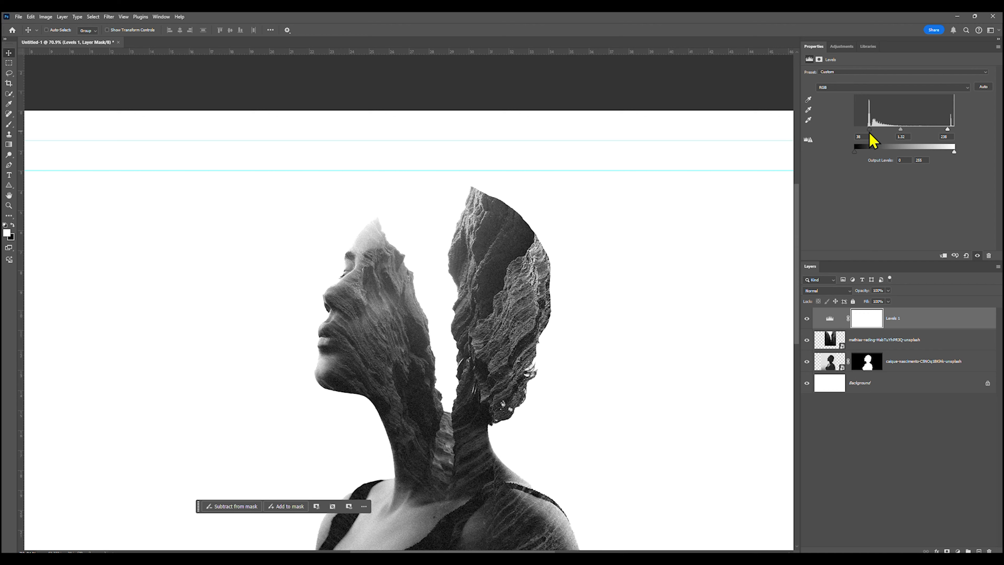
Add a white layer mask to the canyon photo layer.
key("ctrl+minus")
key("ctrl+minus")
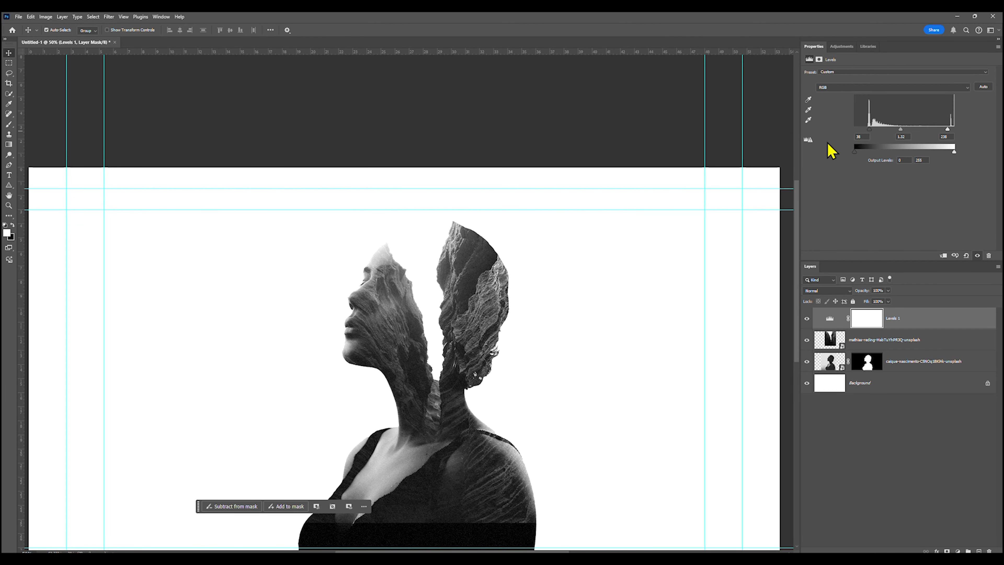
left_click(842, 341)
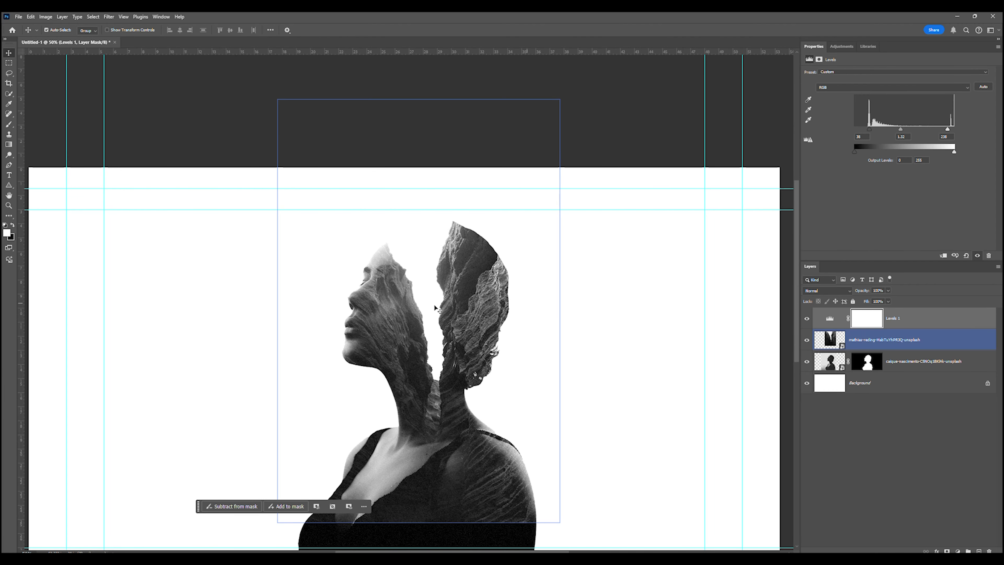
scroll(405, 336, "up", 8)
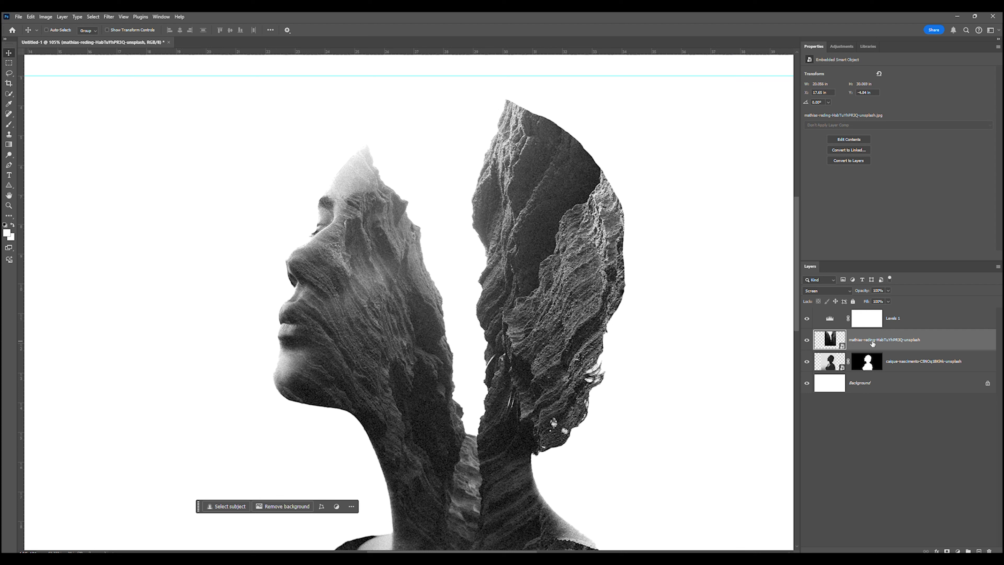
key("ctrl")
left_click(947, 551)
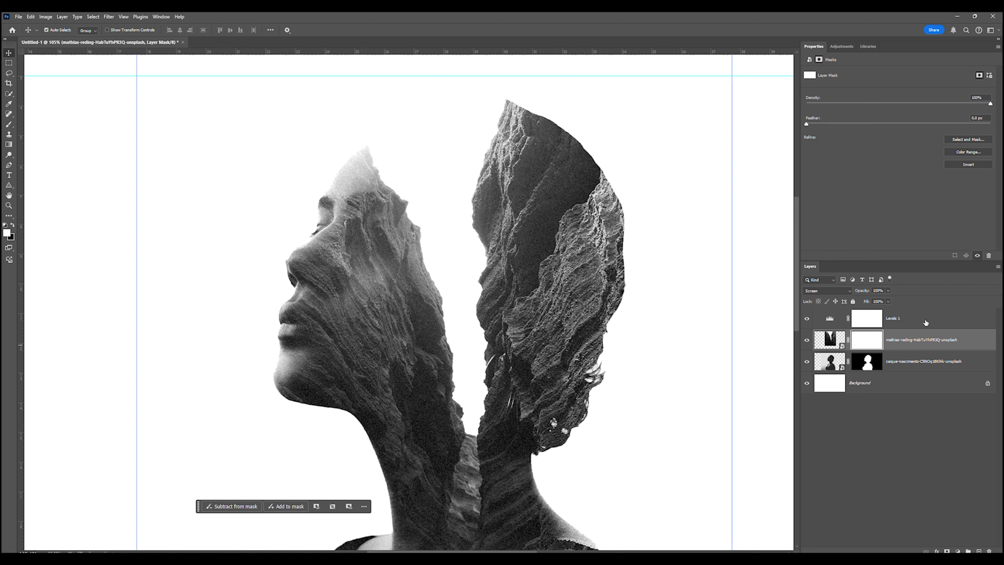
Paint black on the canyon layer's mask with a 300 px brush over the woman's eye, nose and lips.
left_click(8, 125)
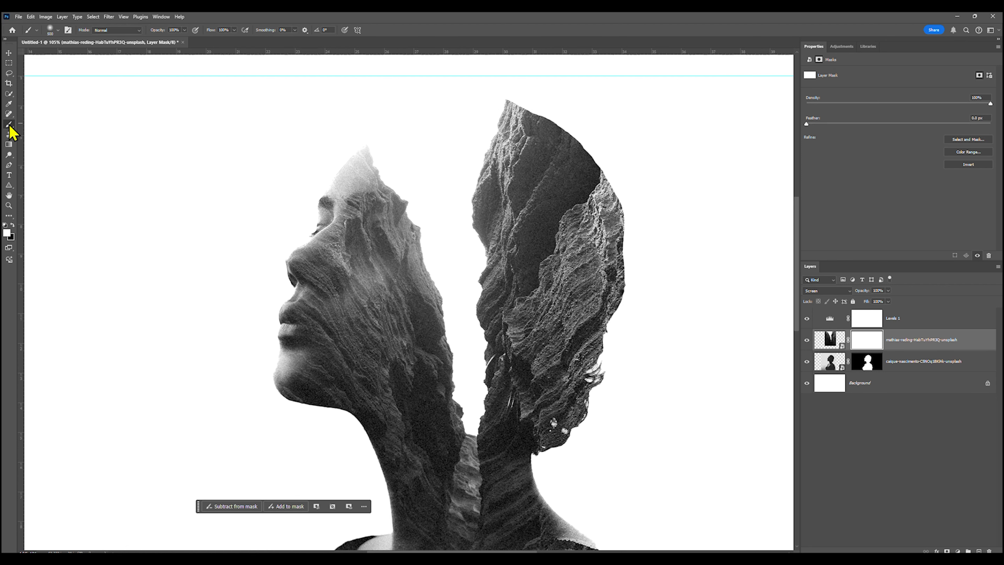
left_click(13, 224)
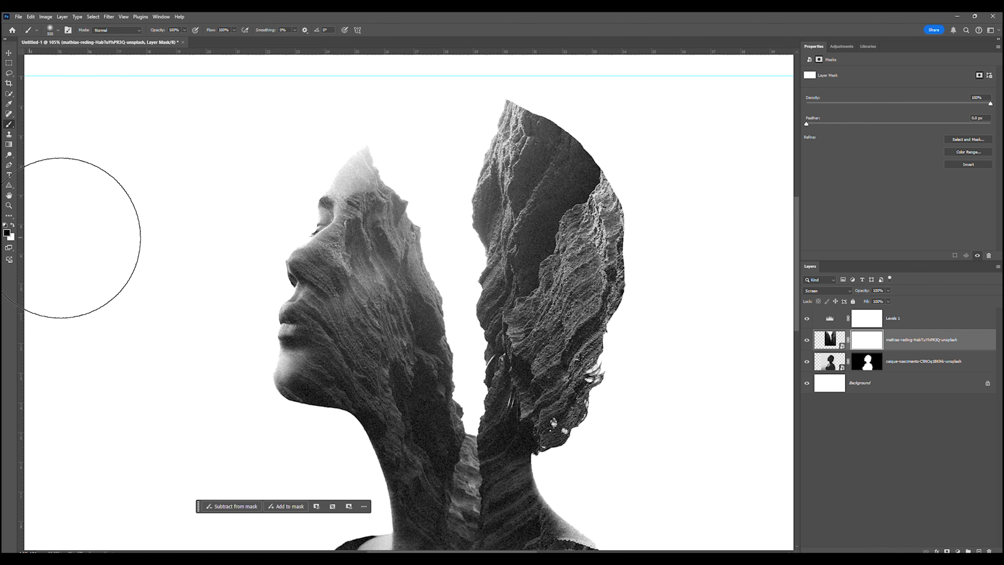
key("bracketleft")
key("bracketleft")
key("bracketleft")
key("bracketleft")
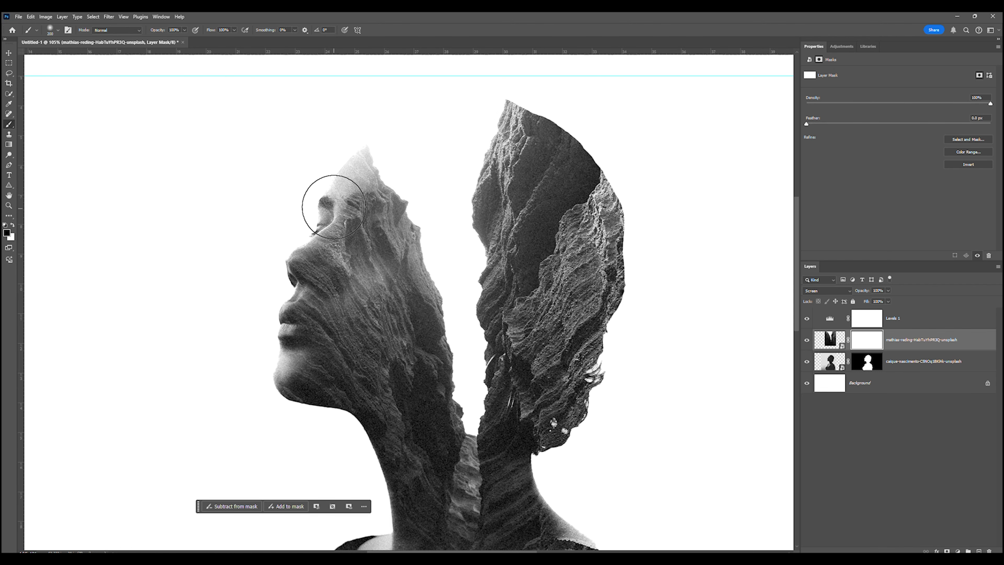
key("bracketright")
mouse_move(334, 206)
left_mouse_down()
mouse_move(329, 181)
mouse_move(289, 231)
mouse_move(289, 272)
mouse_move(264, 321)
mouse_move(260, 361)
mouse_move(249, 319)
mouse_move(292, 241)
left_mouse_up()
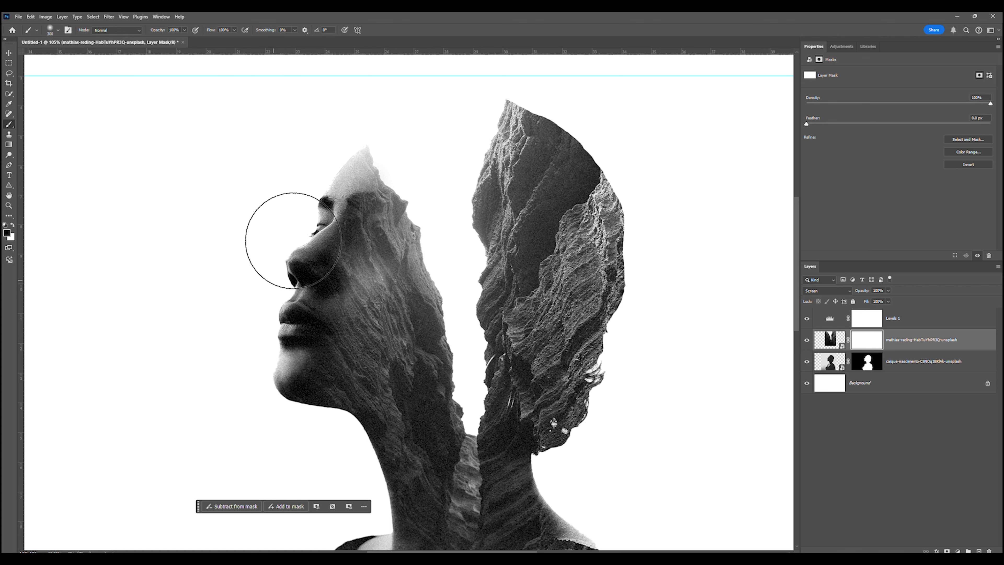
Paint black on the canyon layer's mask with an 800 px soft round brush over the front of the woman's face.
scroll(287, 242, "down", 6)
key("bracketright")
key("bracketright")
key("bracketright")
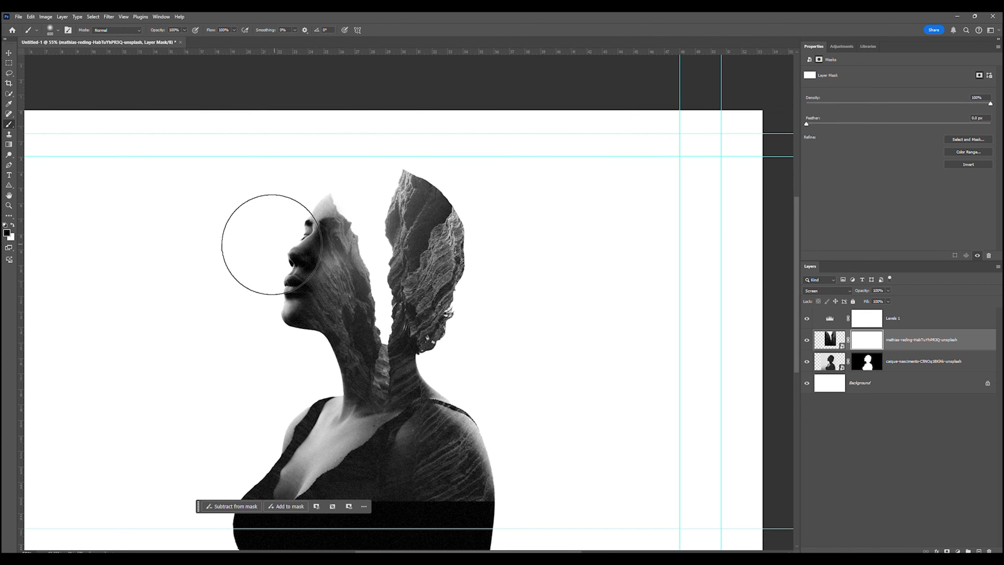
key("bracketright")
key("bracketright")
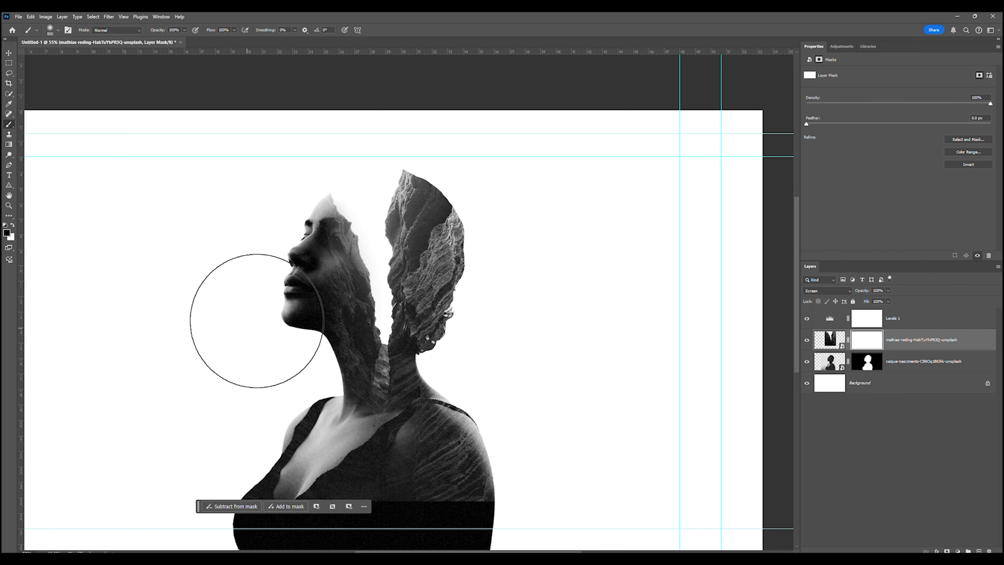
scroll(291, 325, "down", 4)
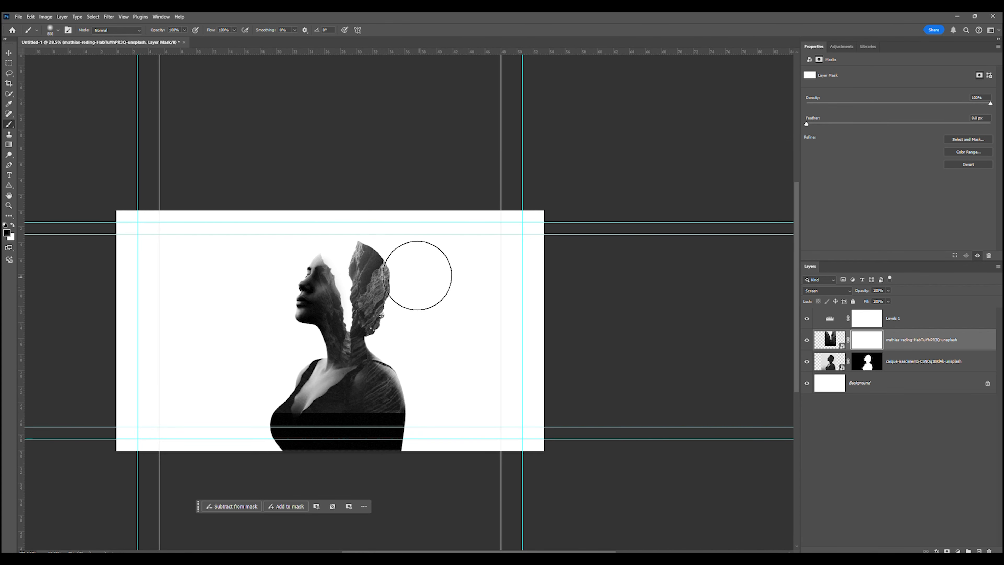
left_click(411, 273)
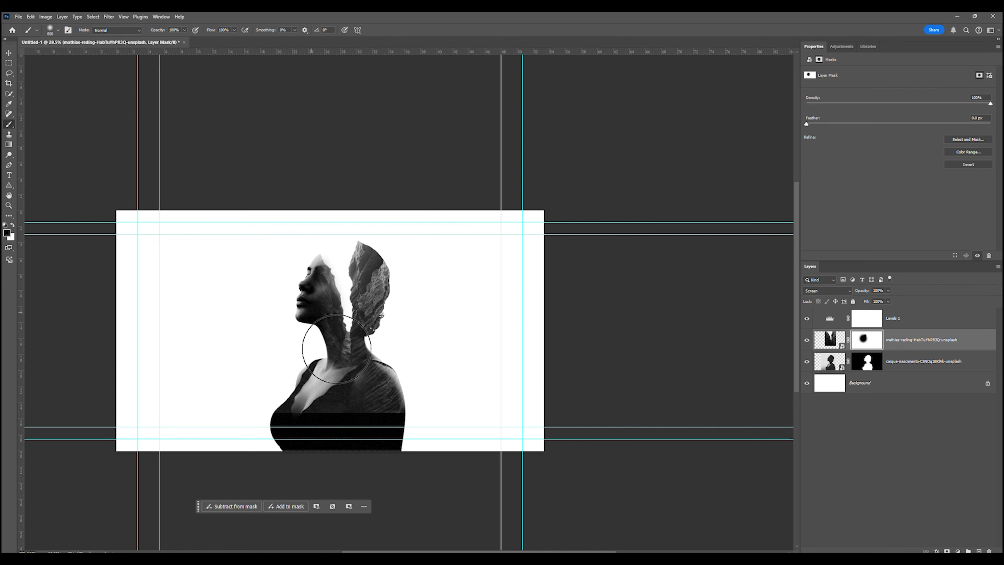
Paint black on the canyon layer's mask over the woman's shoulders, chest and upper back to remove the rock texture there.
scroll(433, 411, "up", 2)
mouse_move(395, 439)
left_mouse_down()
mouse_move(257, 440)
mouse_move(220, 425)
mouse_move(312, 446)
mouse_move(275, 437)
mouse_move(386, 415)
mouse_move(395, 386)
mouse_move(410, 385)
mouse_move(396, 397)
mouse_move(402, 375)
mouse_move(399, 387)
mouse_move(296, 403)
mouse_move(354, 423)
mouse_move(397, 397)
mouse_move(404, 373)
mouse_move(370, 429)
mouse_move(270, 420)
mouse_move(285, 434)
mouse_move(481, 352)
left_mouse_up()
scroll(302, 279, "up", 1)
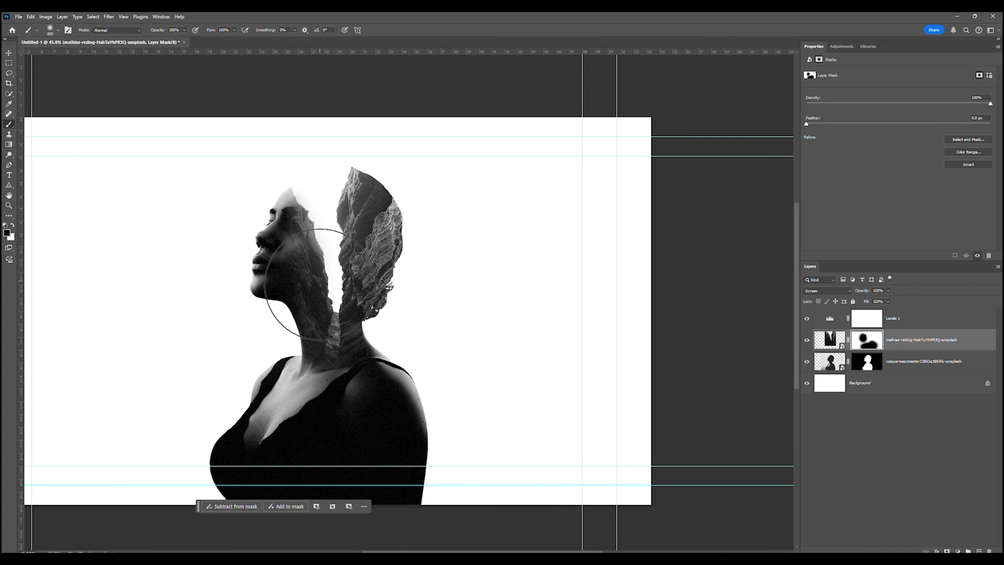
scroll(340, 237, "up", 1)
left_click_drag(342, 238, 381, 238)
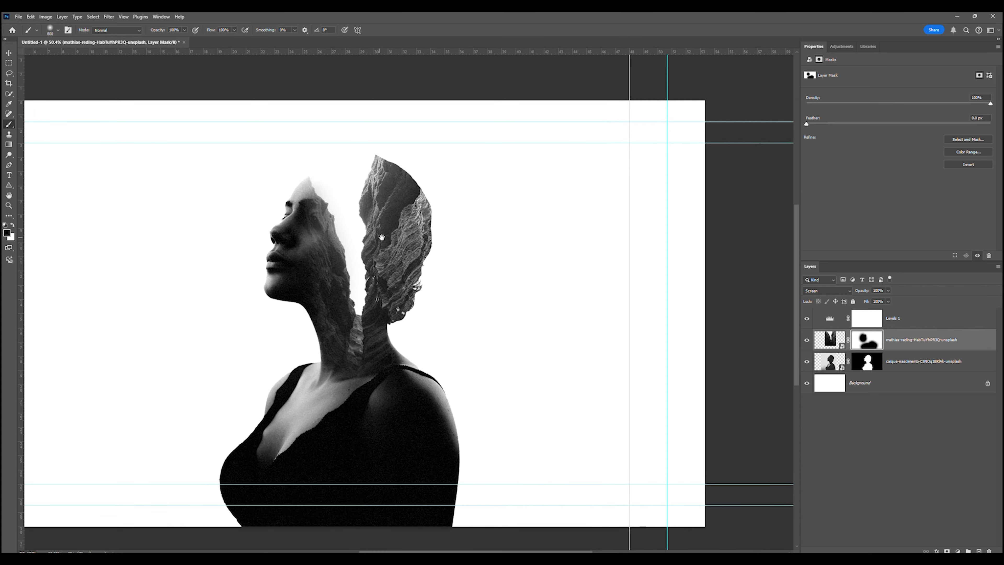
scroll(398, 226, "down", 1)
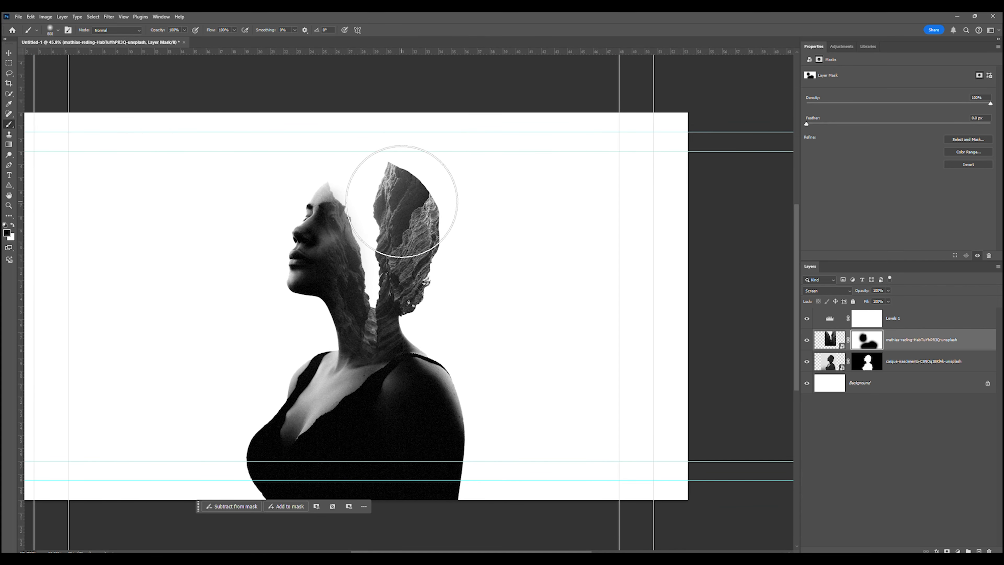
scroll(401, 186, "up", 1)
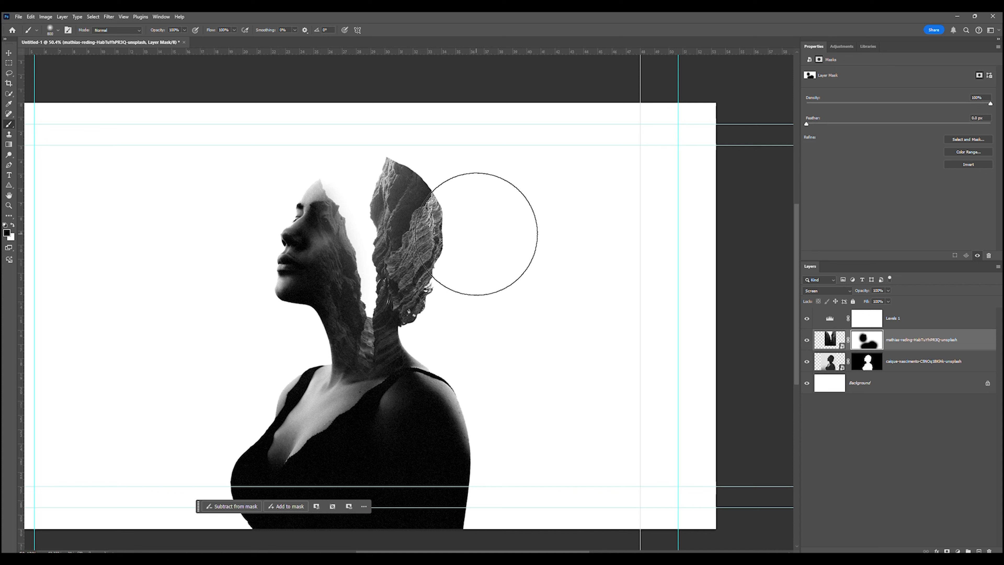
Enlarge the brush picker and select the bird-flock brush 32.
right_click(476, 234)
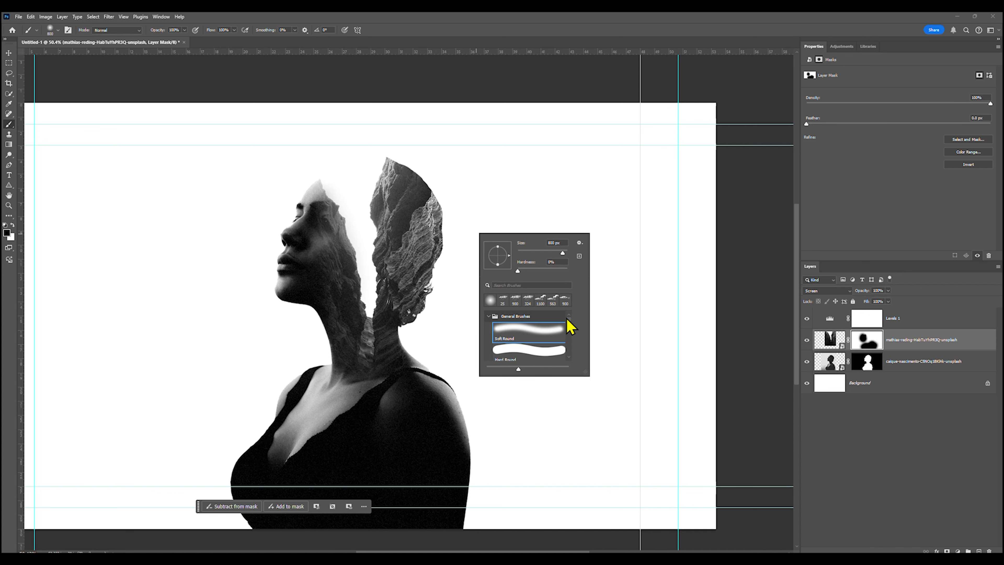
left_click_drag(570, 322, 571, 334)
left_click_drag(589, 377, 715, 478)
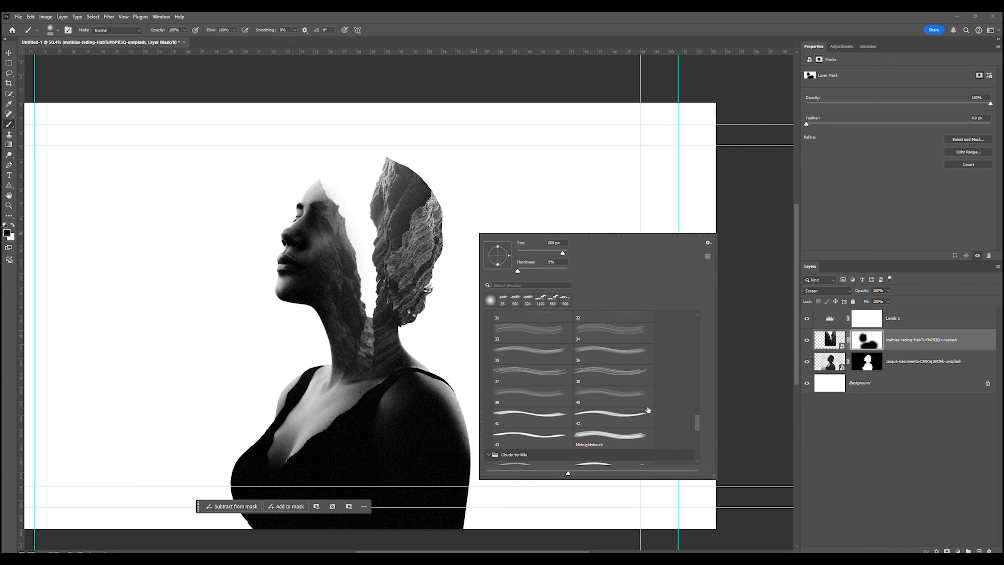
scroll(617, 368, "up", 2)
left_click(539, 341)
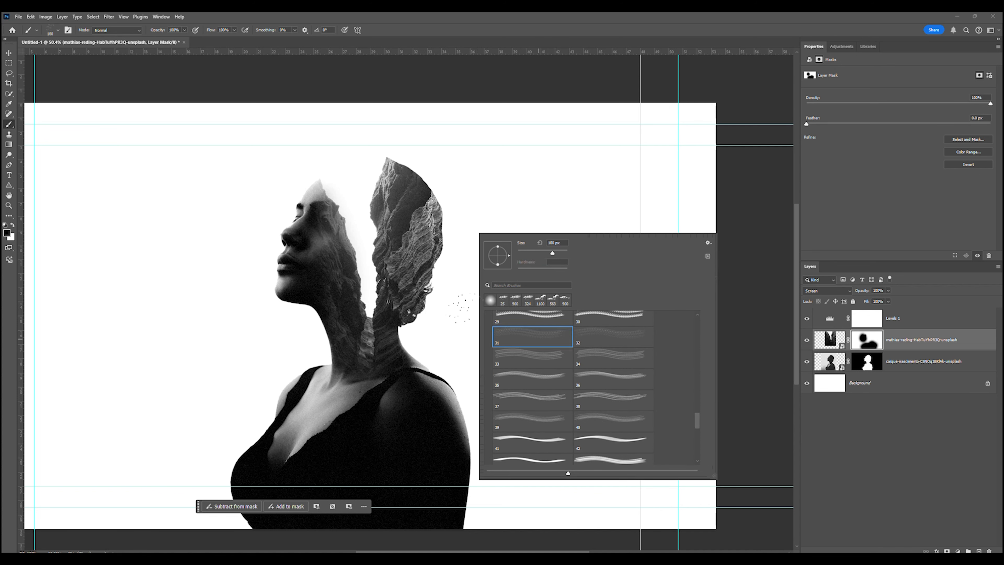
left_click(602, 347)
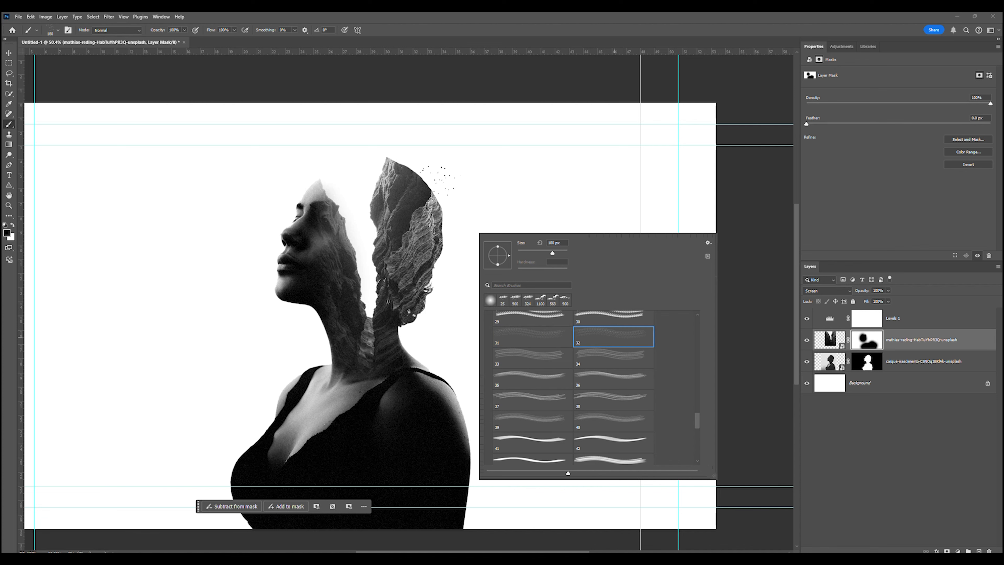
scroll(353, 178, "up", 1)
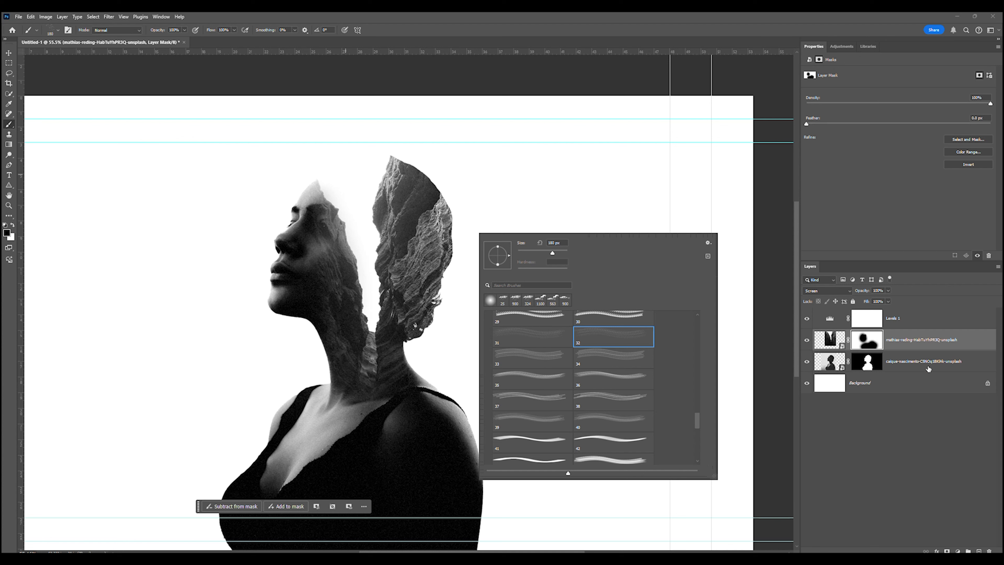
Add a new layer for the birds and move it above the Levels 1 adjustment layer.
left_click(980, 551)
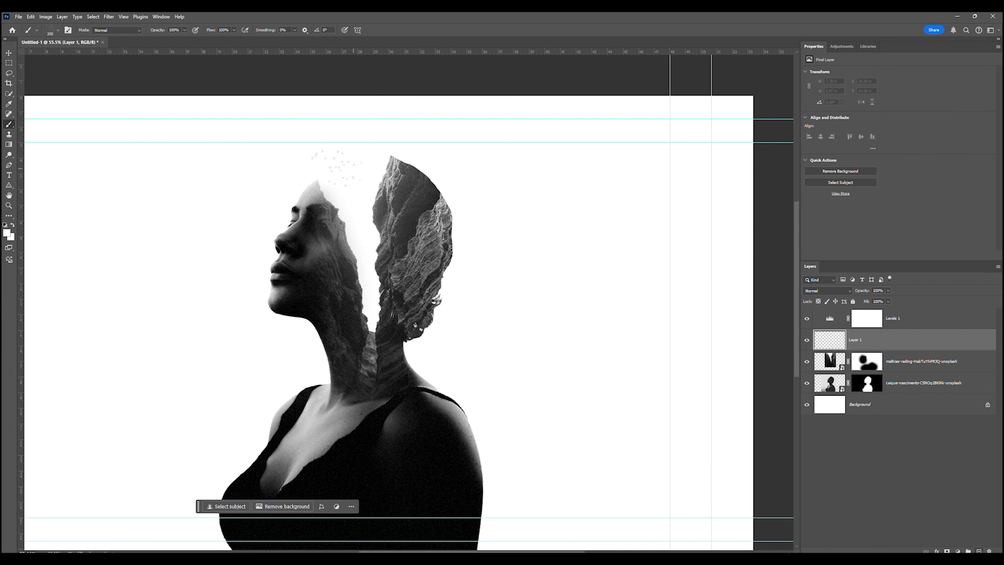
left_click(339, 165)
left_click_drag(849, 342, 850, 311)
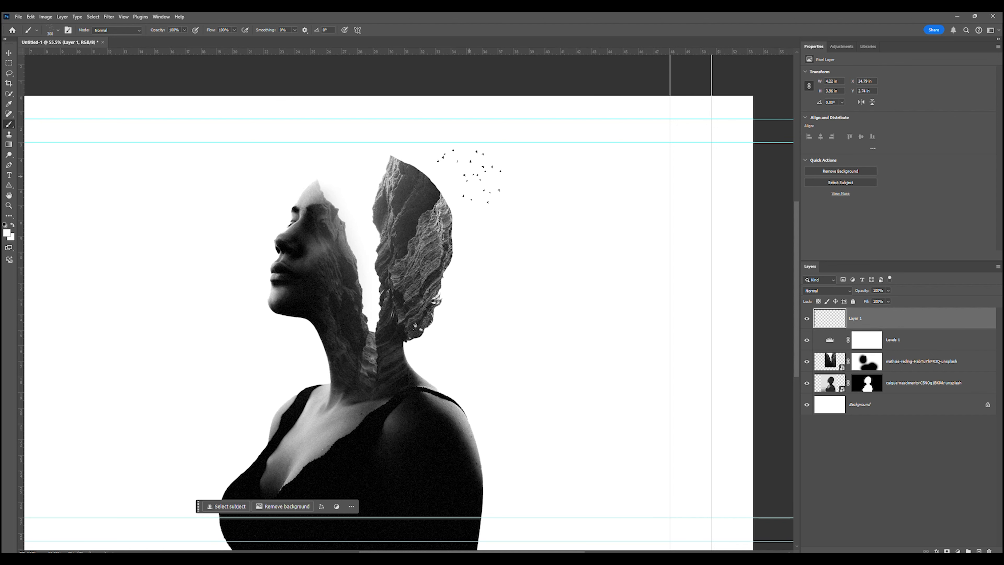
Stamp black bird flocks on the new layer in the gap between the head halves, using smaller birds lower down.
scroll(470, 177, "down", 3)
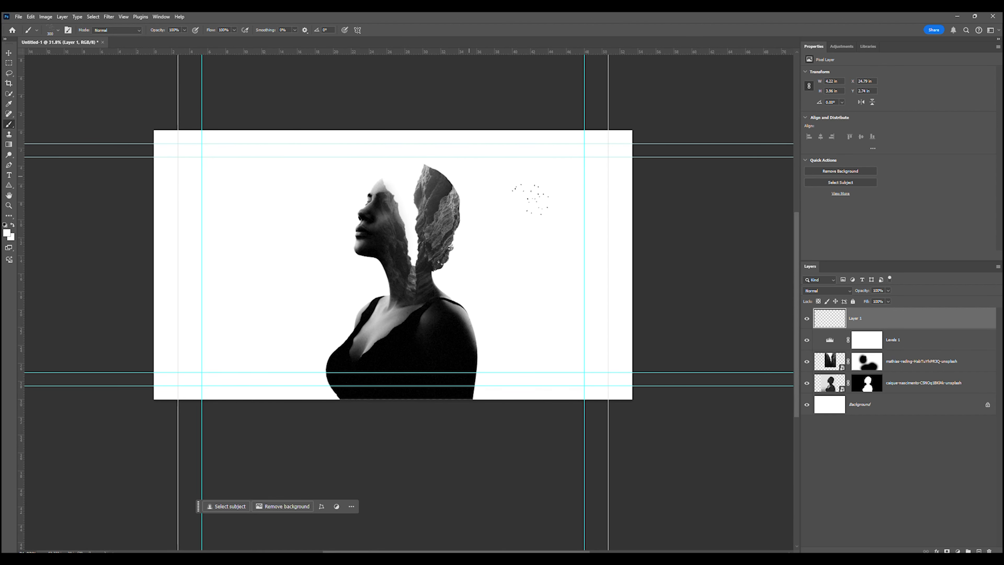
scroll(235, 201, "up", 1)
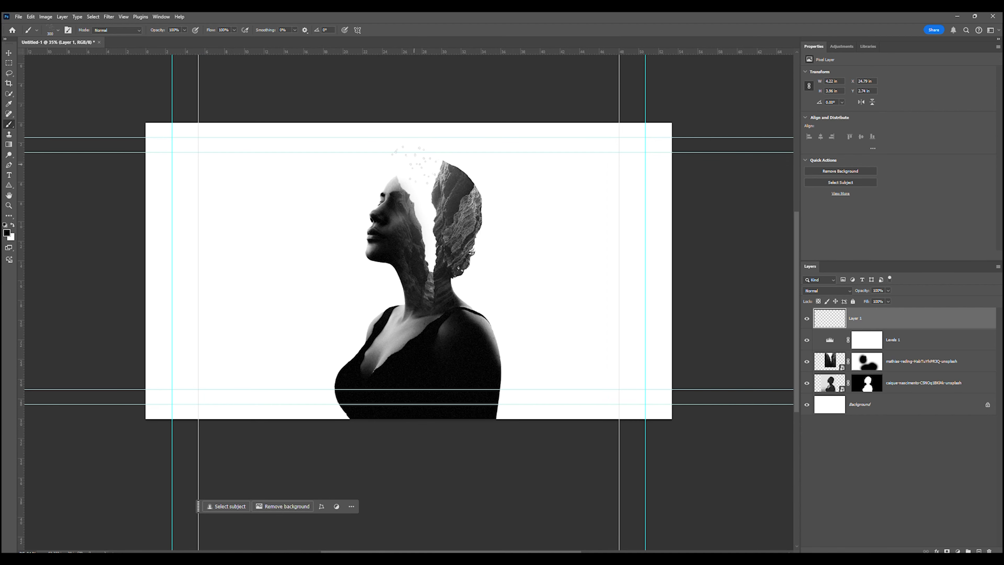
scroll(414, 166, "up", 2)
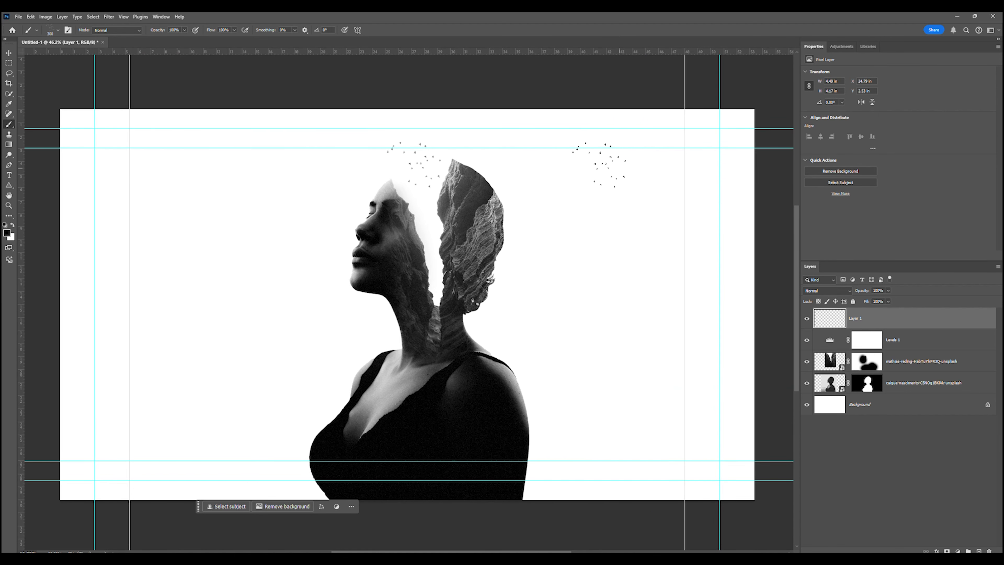
scroll(431, 178, "up", 3)
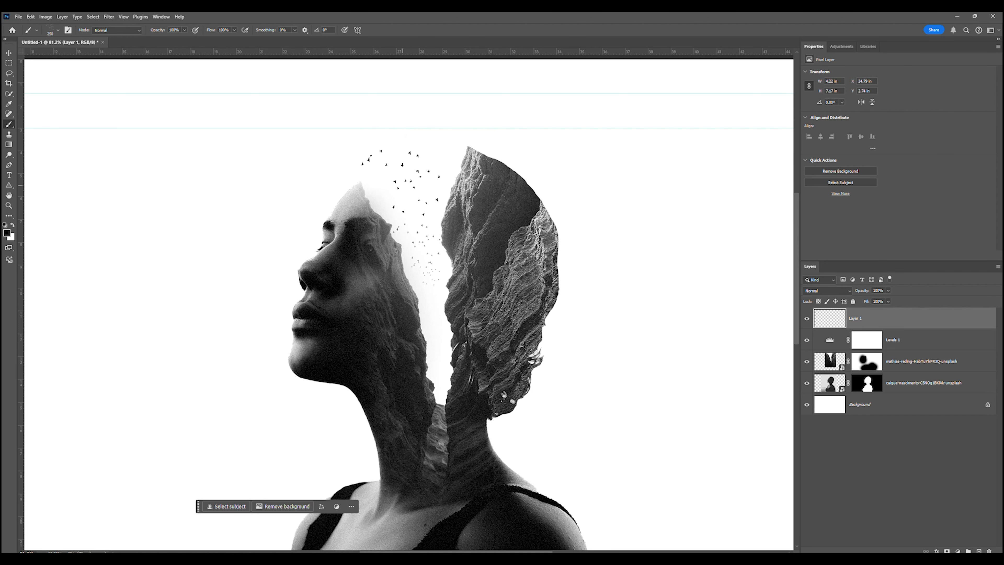
scroll(400, 182, "down", 2)
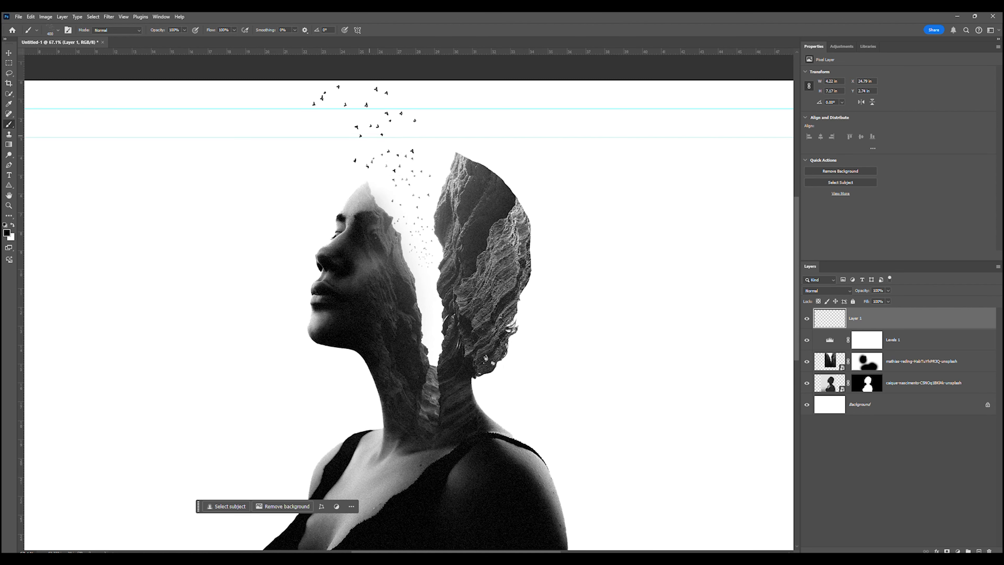
Stamp more and larger bird flocks above the head, spreading up to the canvas's upper edge.
scroll(455, 177, "down", 5)
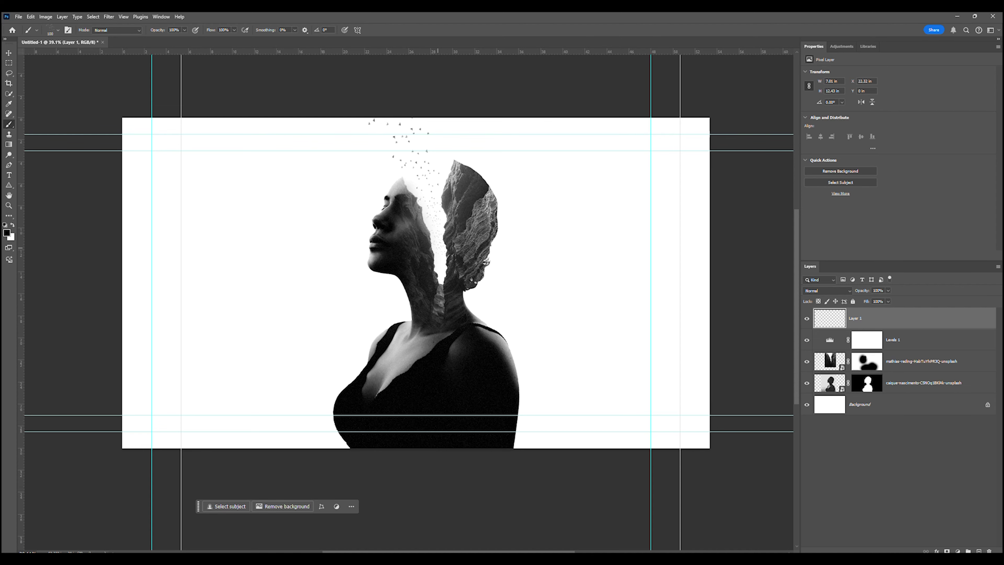
scroll(529, 244, "down", 1)
scroll(469, 195, "up", 1)
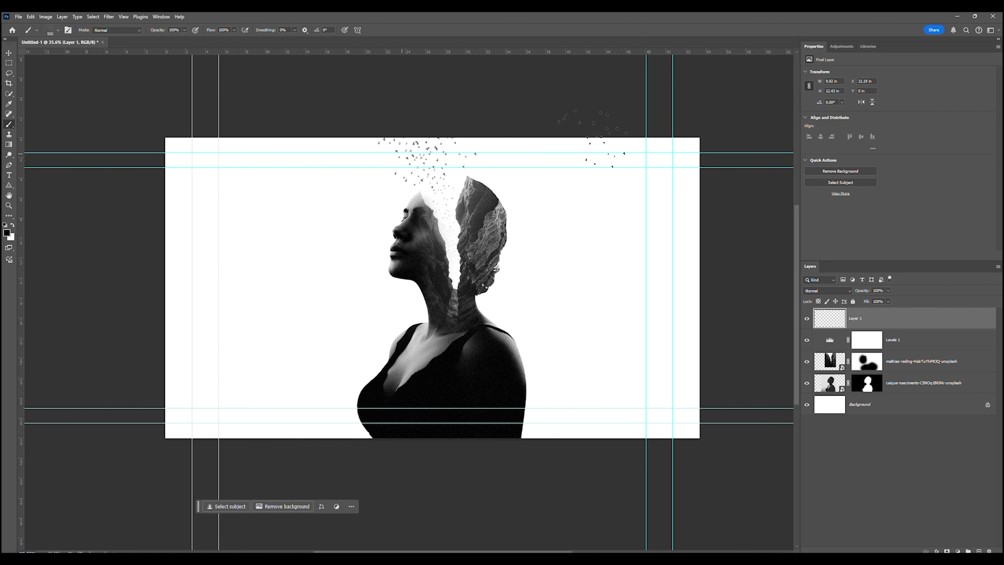
scroll(624, 163, "down", 1)
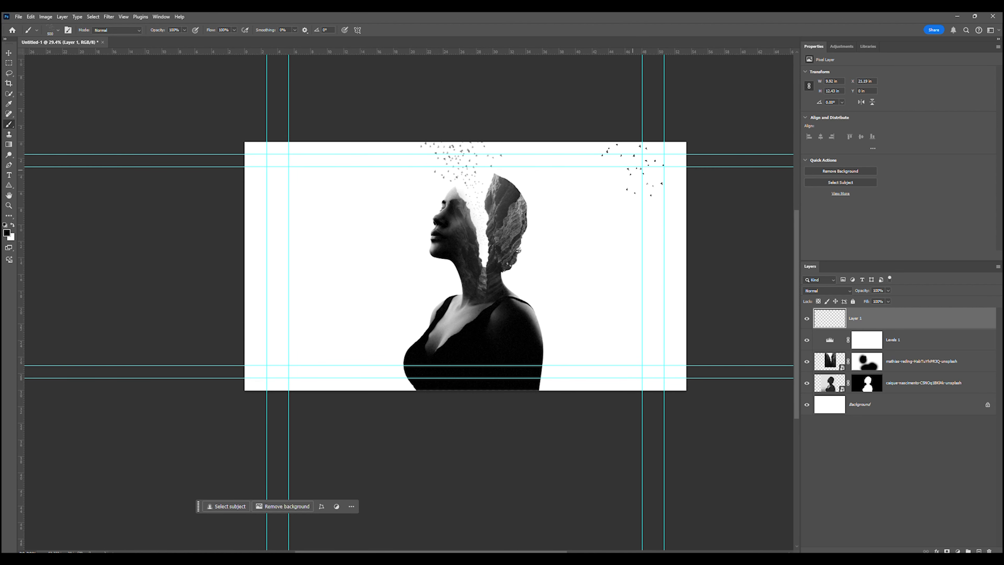
scroll(633, 170, "up", 2)
scroll(633, 170, "up", 3)
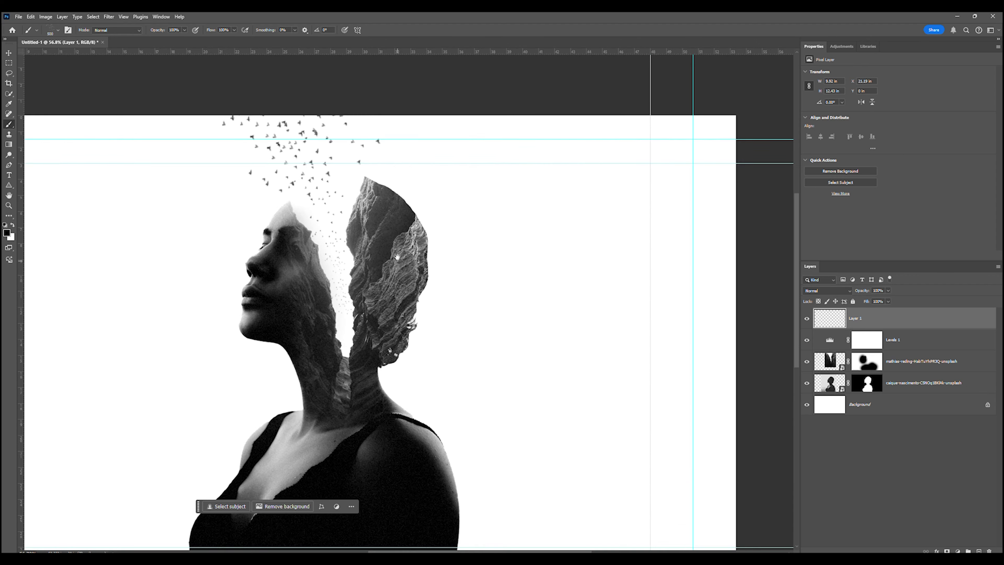
mouse_move(399, 255)
left_mouse_down()
mouse_move(473, 227)
mouse_move(482, 260)
mouse_move(536, 194)
left_mouse_up()
scroll(473, 227, "down", 2)
left_click_drag(491, 242, 469, 280)
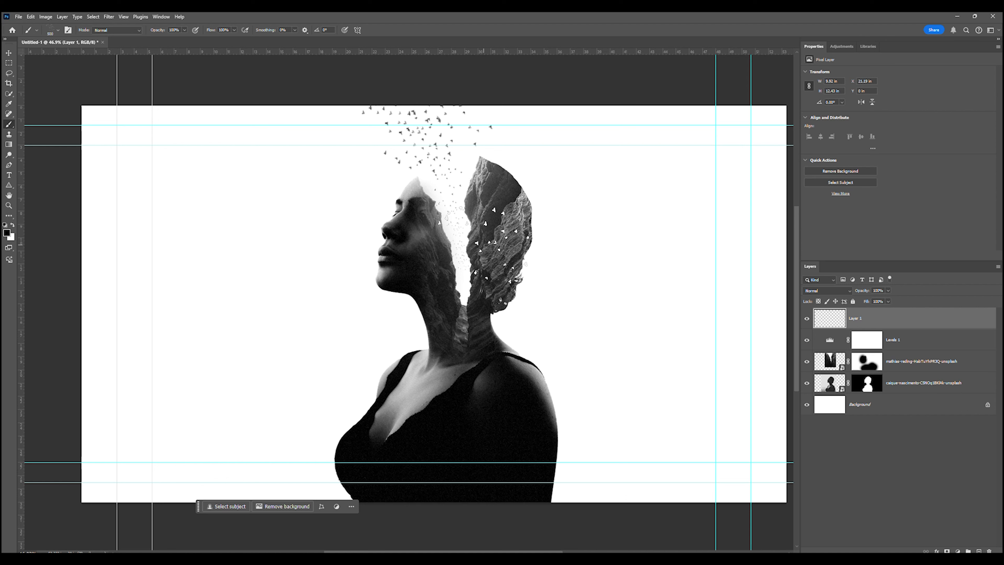
Compare several cloud brushes in the brush picker and select Cloud1131, undoing any test stamp.
right_click(562, 237)
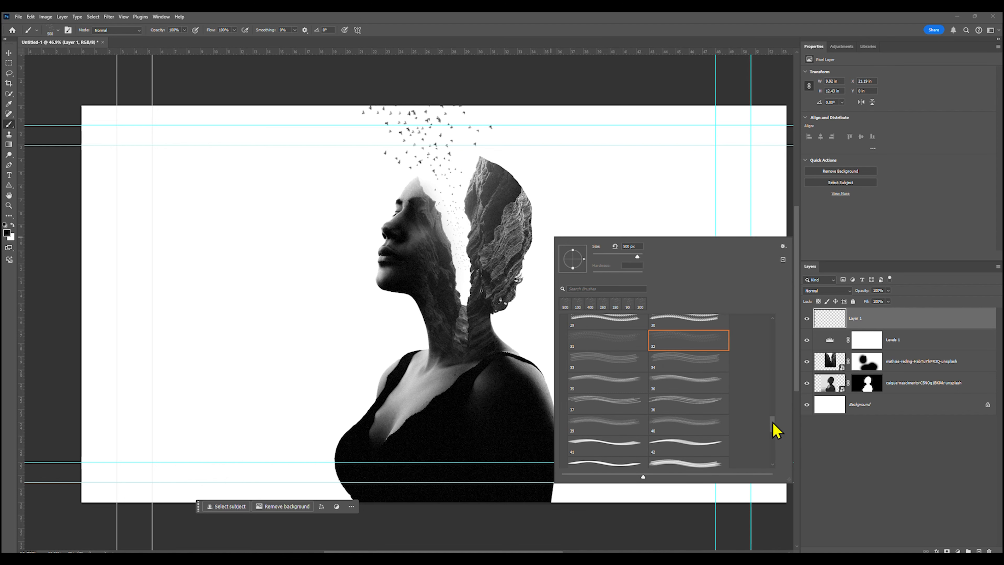
mouse_move(773, 426)
left_mouse_down()
mouse_move(776, 378)
mouse_move(775, 443)
left_mouse_up()
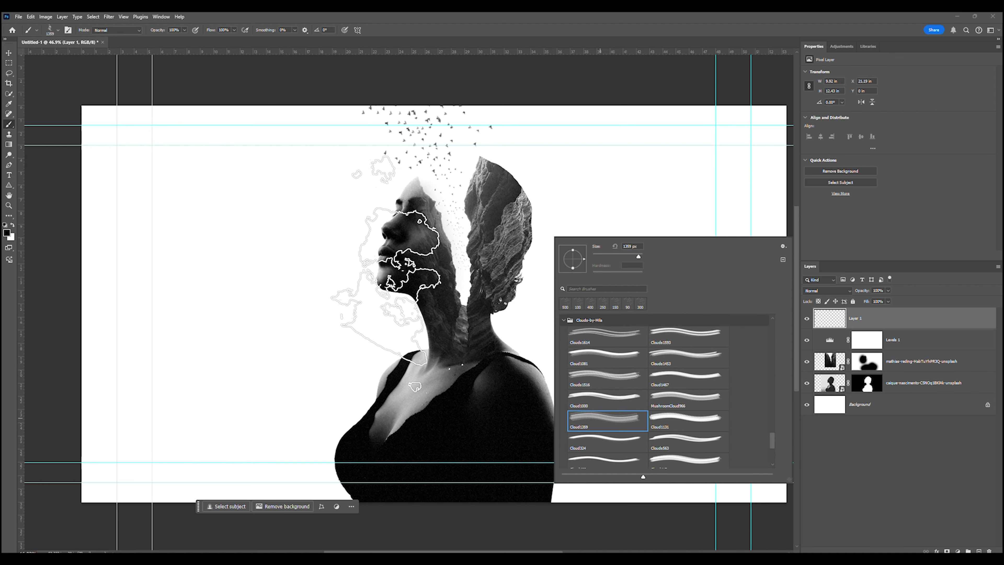
left_click(688, 358)
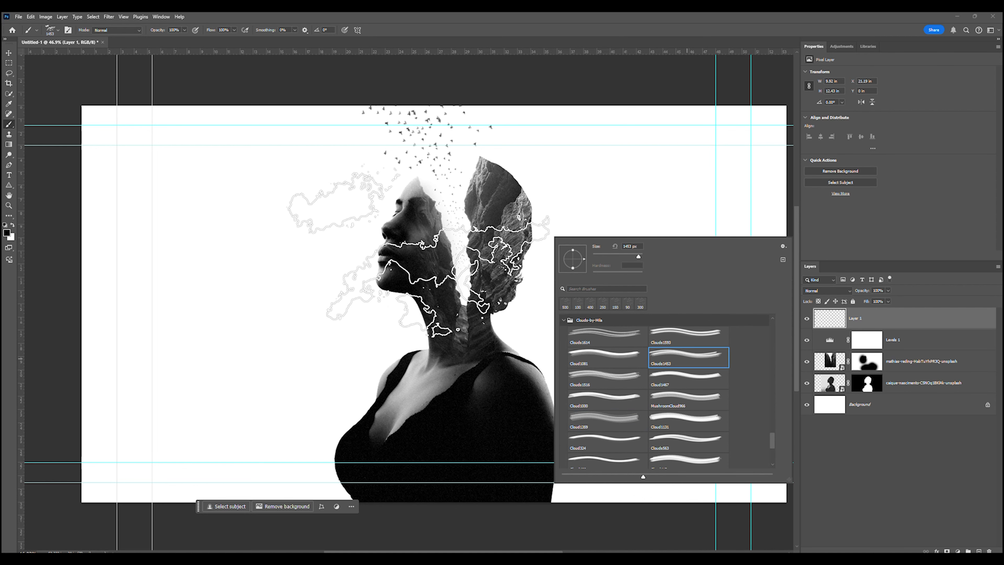
left_click(669, 339)
scroll(614, 356, "up", 1)
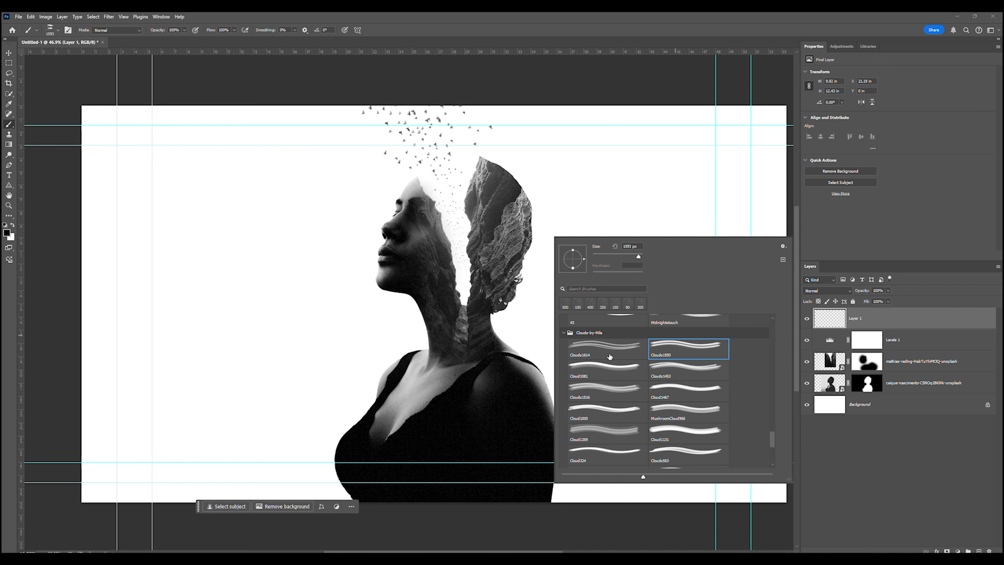
left_click(681, 429)
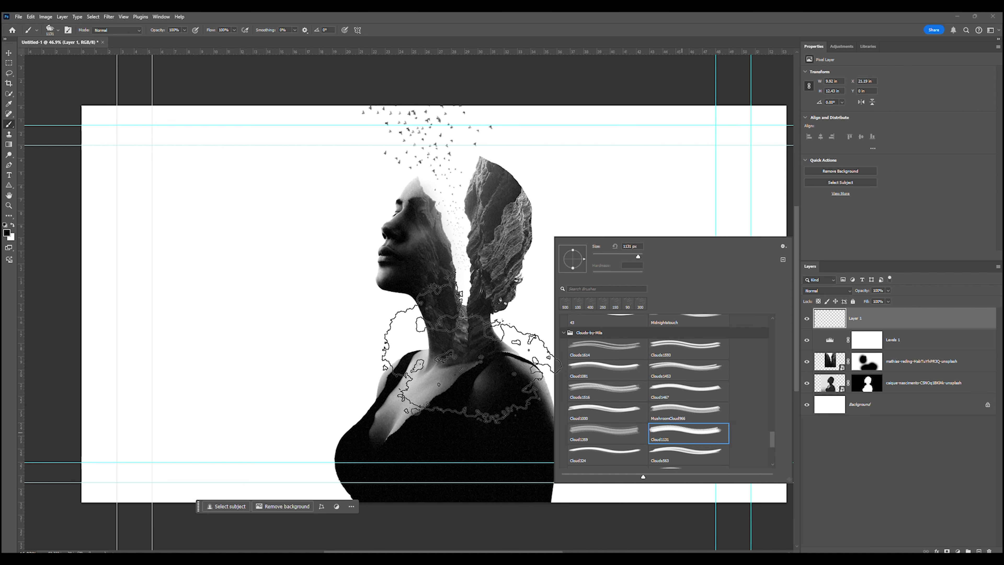
left_click(369, 324)
key("ctrl+z")
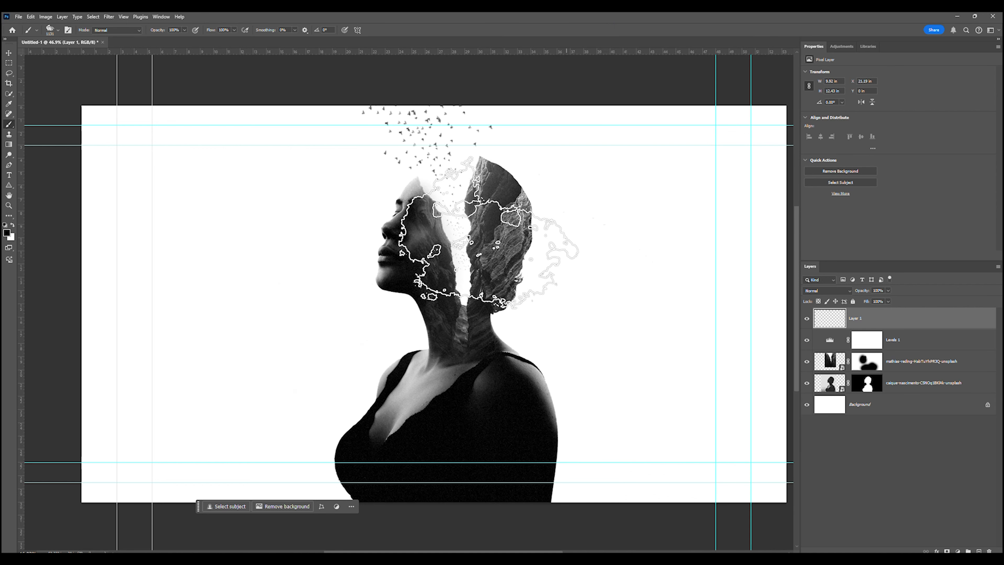
Add another layer above the birds and stamp a dark grey cloud across the woman's neck and back shoulder.
left_click(979, 551)
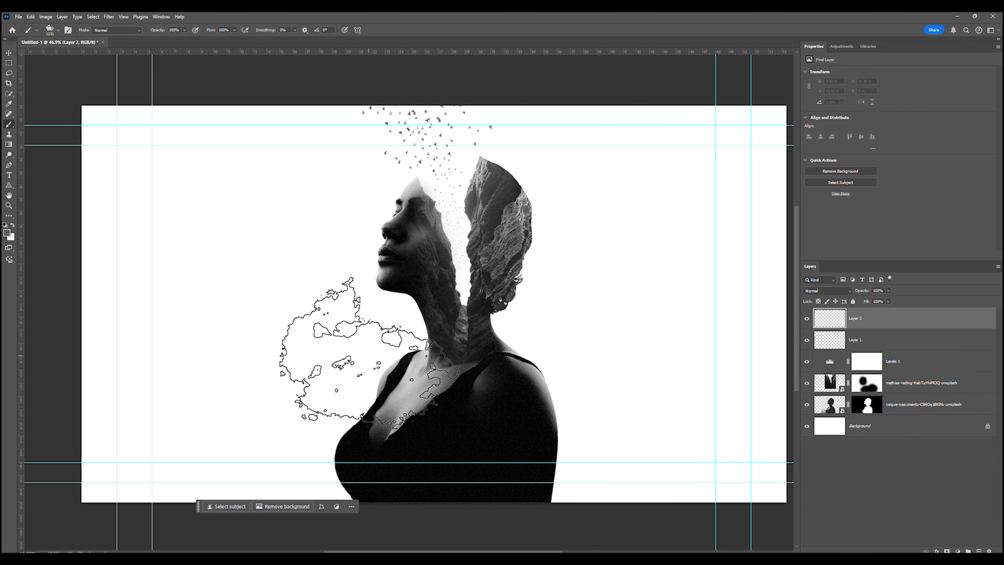
left_click(354, 350)
scroll(610, 323, "down", 2)
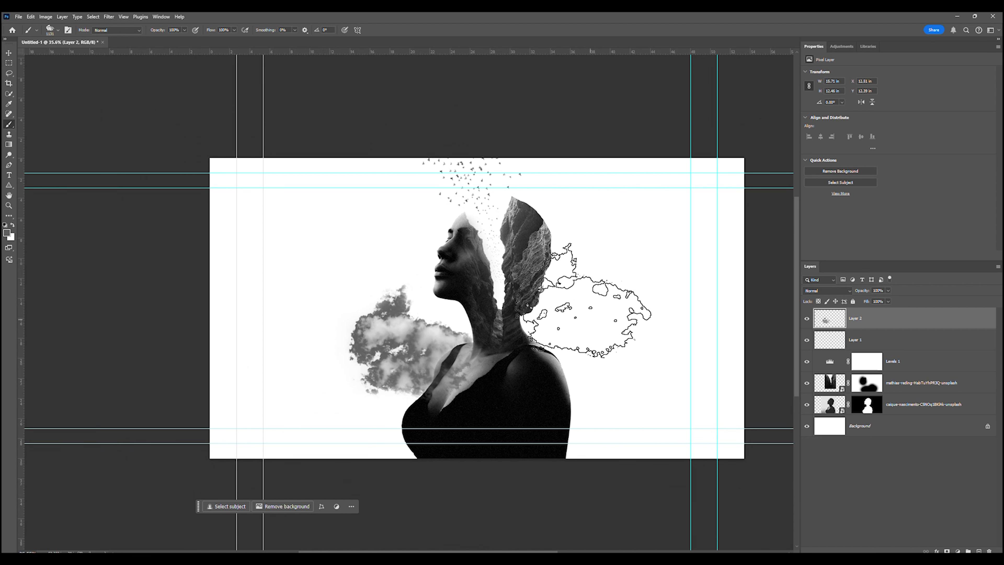
key("ctrl+z")
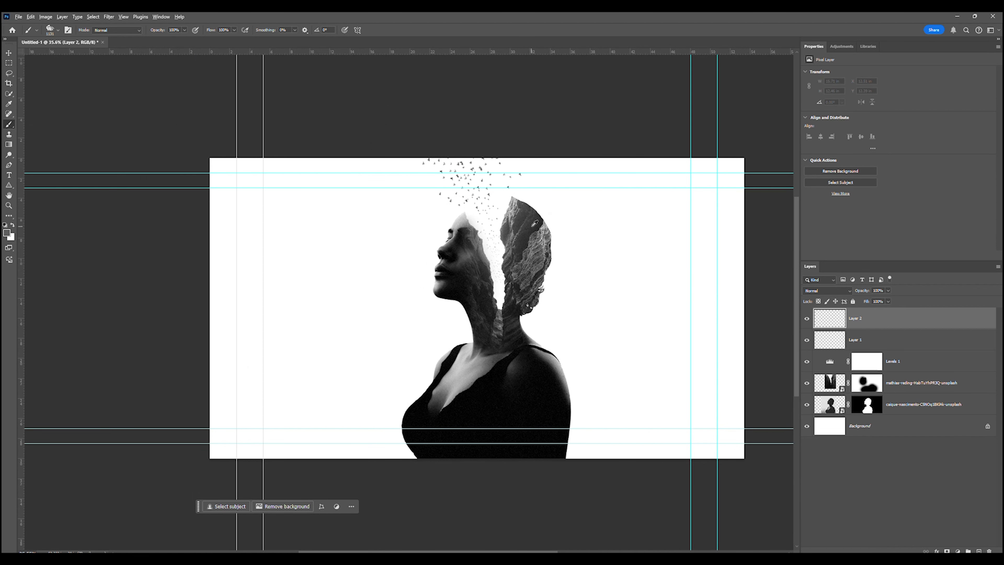
left_click(541, 341)
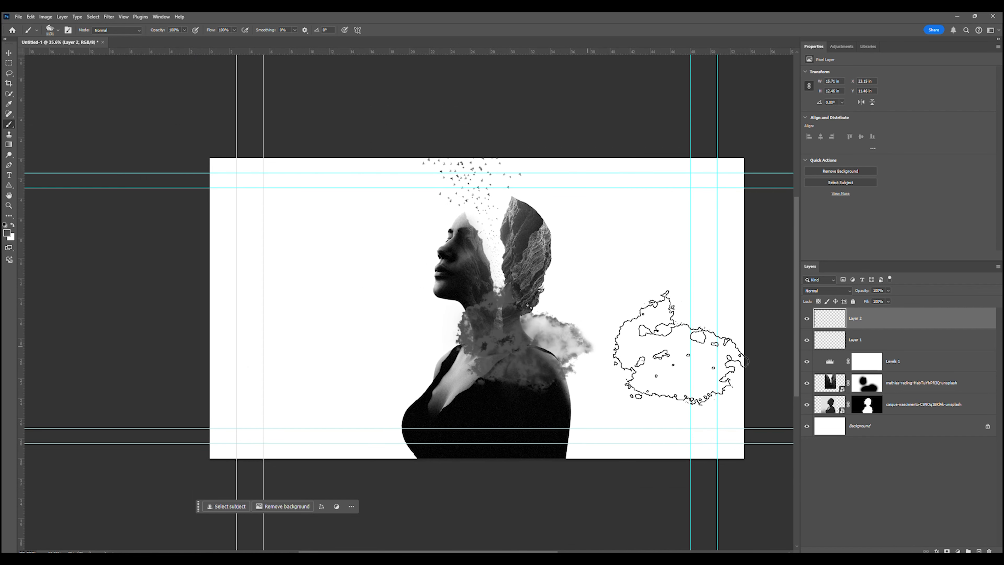
Undo the dark grey cloud stamp and set the foreground colour to light grey d8d8d8.
key("ctrl+z")
left_click(7, 233)
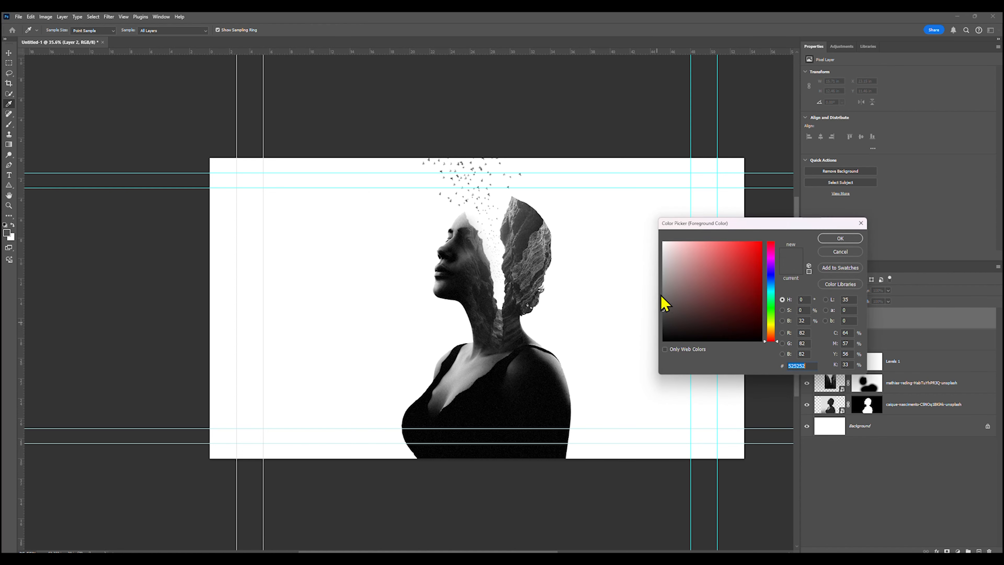
type("e0d6d6")
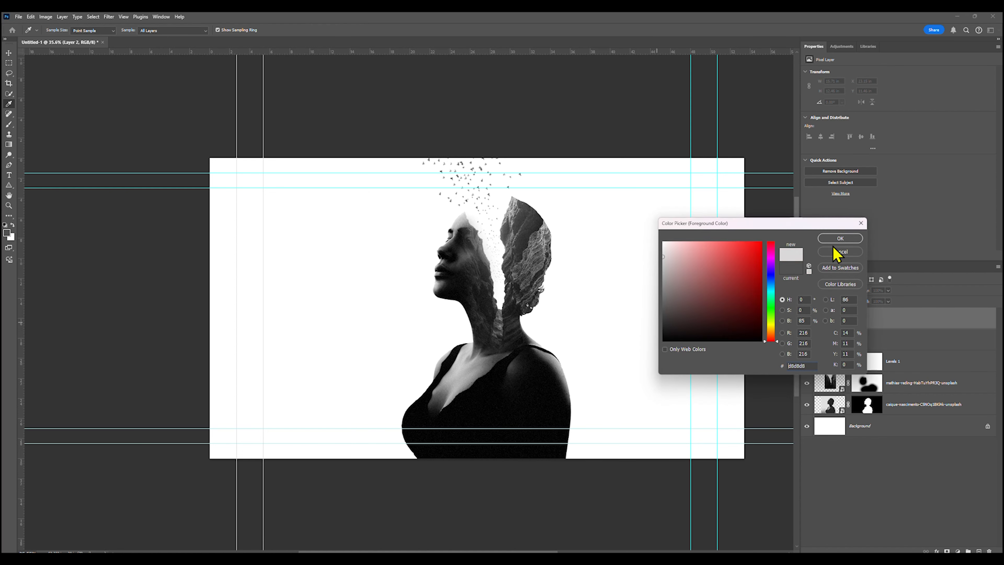
left_click(840, 238)
Try stamping a large light grey cloud over the neck and chest, in front of the chest, and beside the forehead, undoing each stamp.
left_click(471, 356)
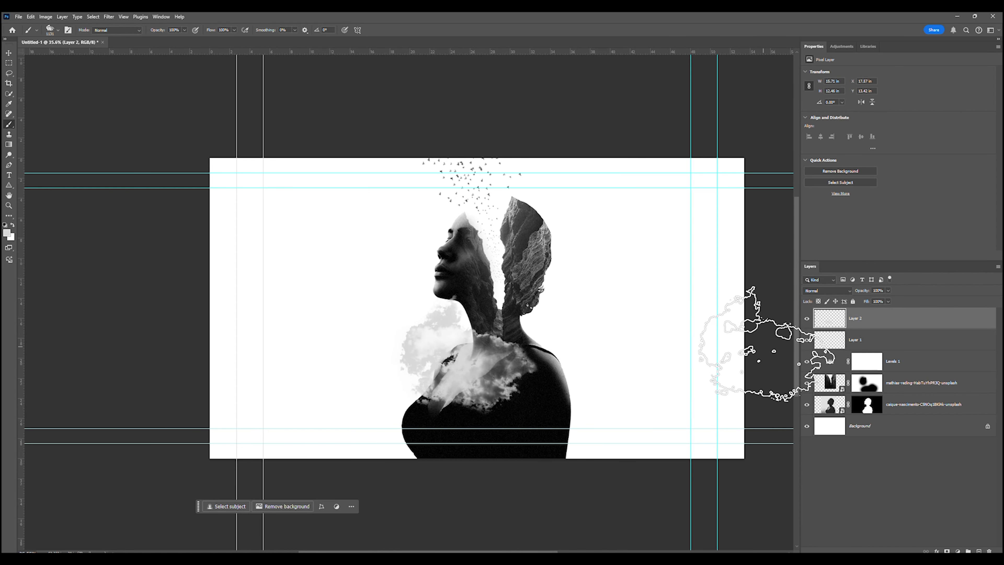
key("ctrl+z")
left_click(391, 339)
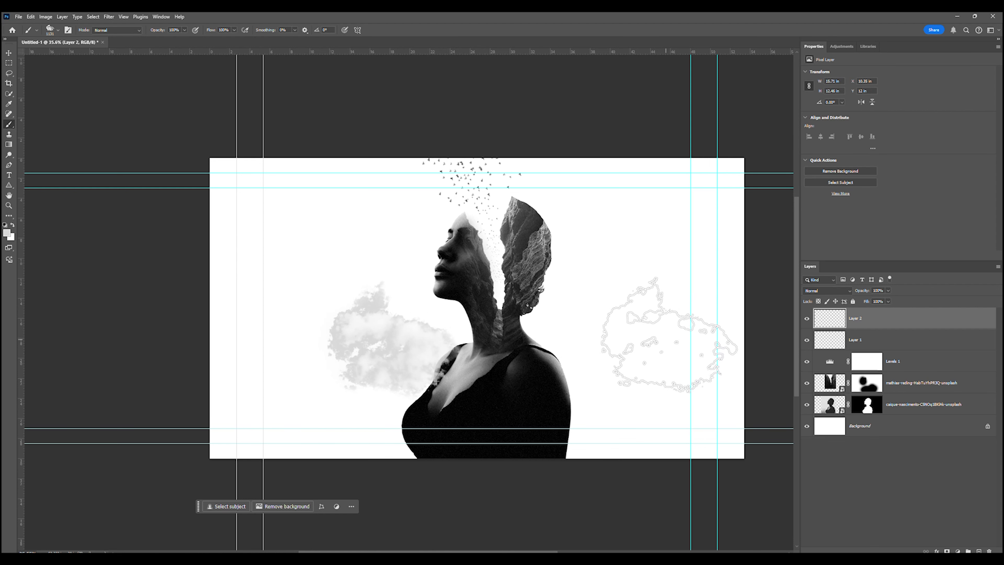
key("ctrl+z")
left_click(407, 195)
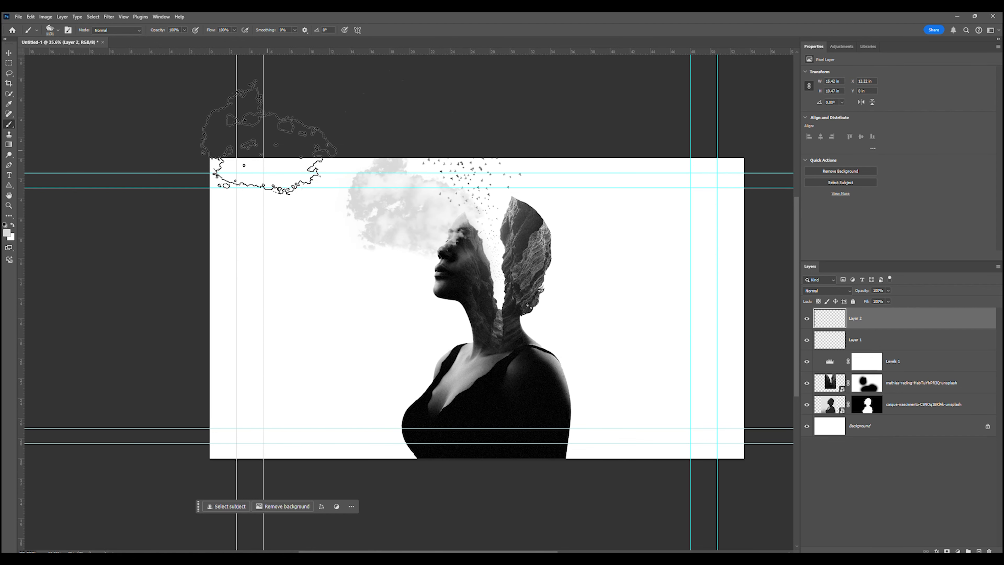
key("ctrl+z")
Shrink the cloud brush and try a light grey stamp above the back half of the head, undoing it.
key("bracketleft")
key("bracketleft")
key("bracketleft")
key("bracketleft")
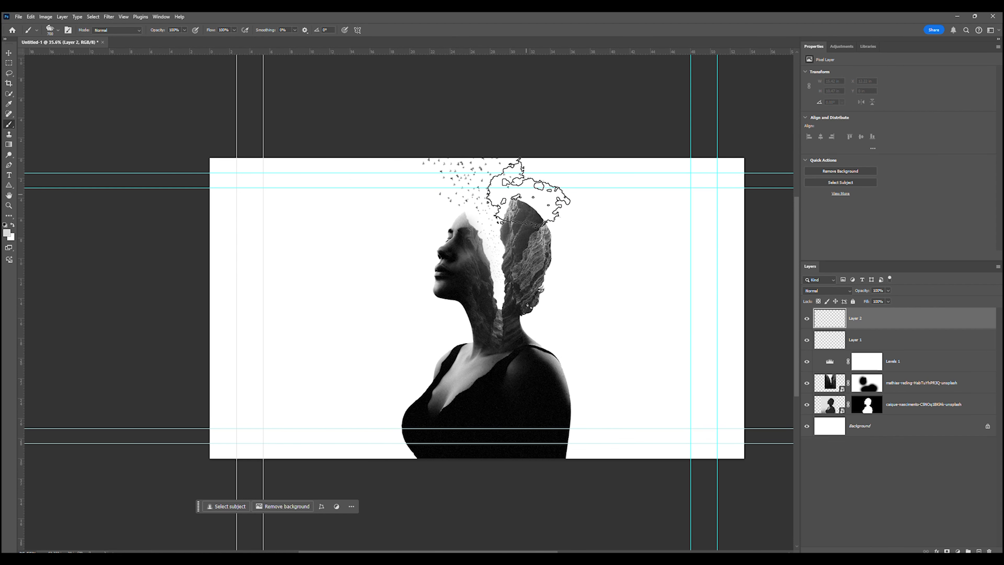
key("bracketleft")
key("bracketleft")
left_click(521, 193)
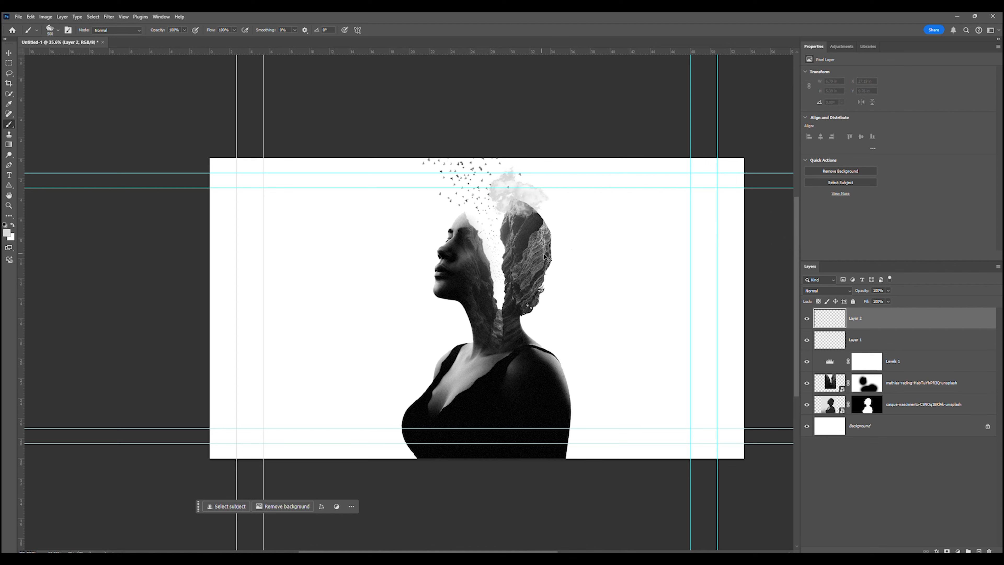
key("ctrl+z")
Compare MushroomCloud966 with the 1096 px arched cloud brush, choose the arched one and test it in light grey above the head.
right_click(565, 257)
left_click(702, 429)
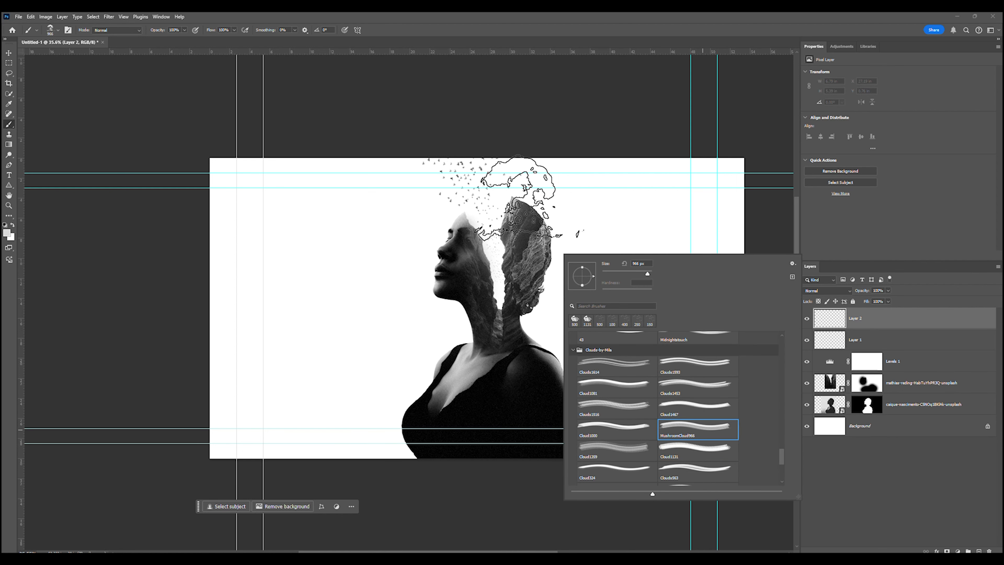
scroll(701, 394, "up", 1)
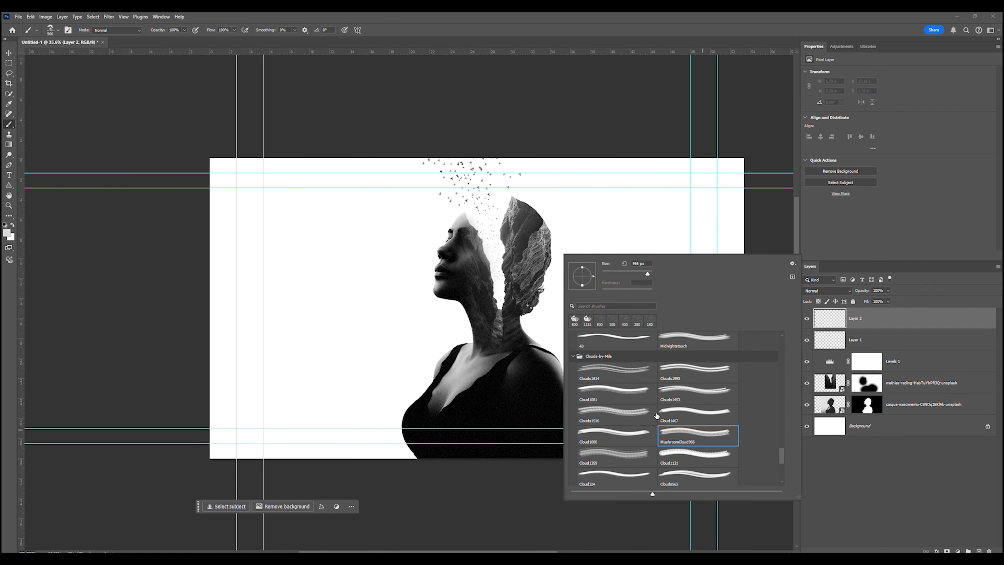
scroll(611, 413, "down", 1)
left_click(617, 431)
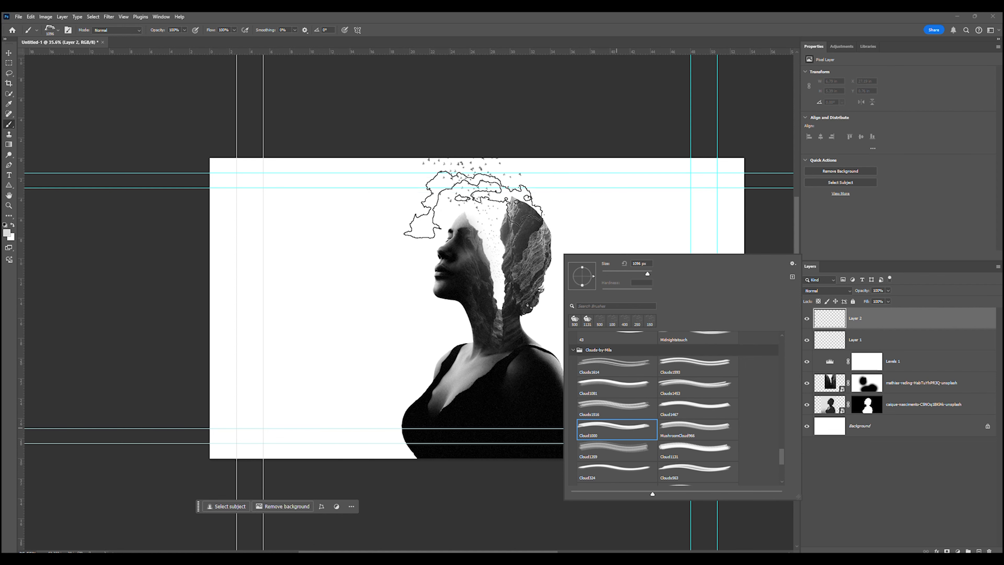
left_click(483, 200)
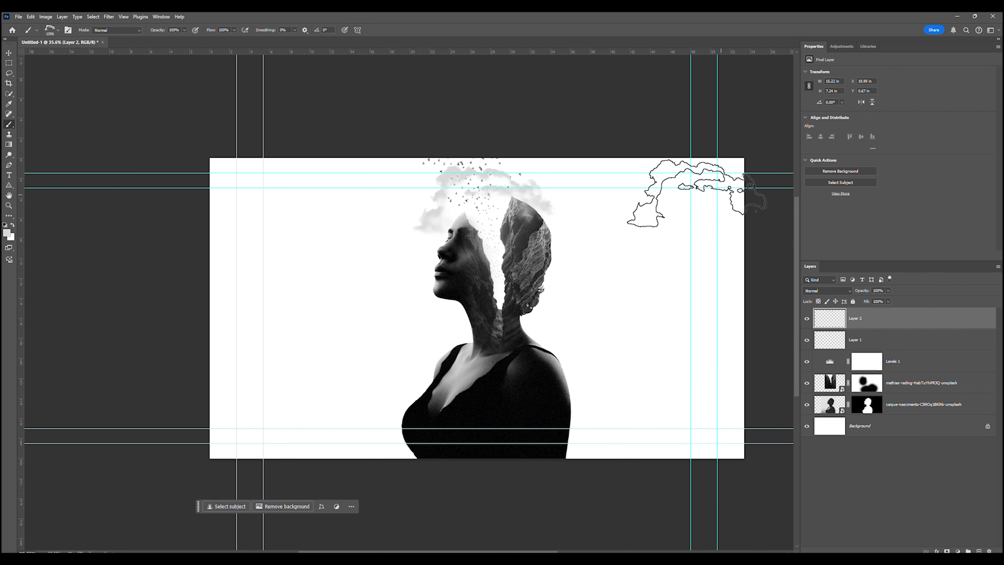
Change the foreground colour to a medium grey and stamp the arched cloud at 1200 px over the birds above the head.
scroll(491, 198, "up", 1)
scroll(508, 197, "up", 1)
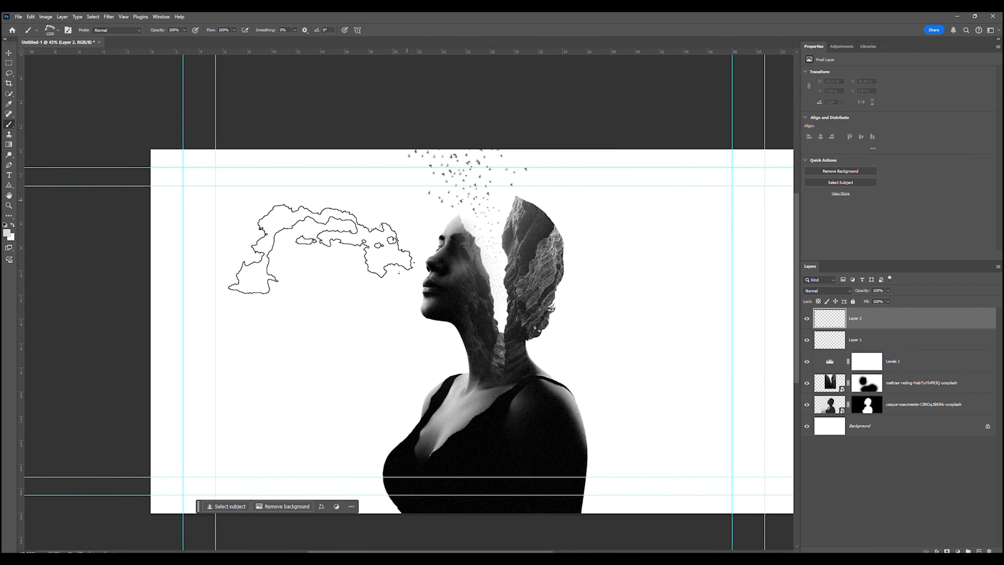
left_click(7, 233)
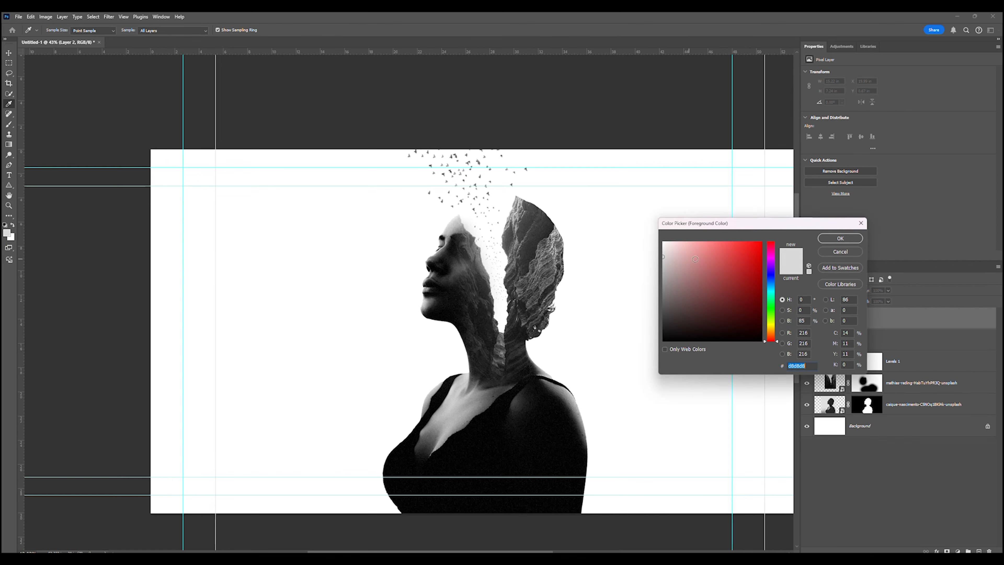
left_click(840, 238)
left_click(483, 199)
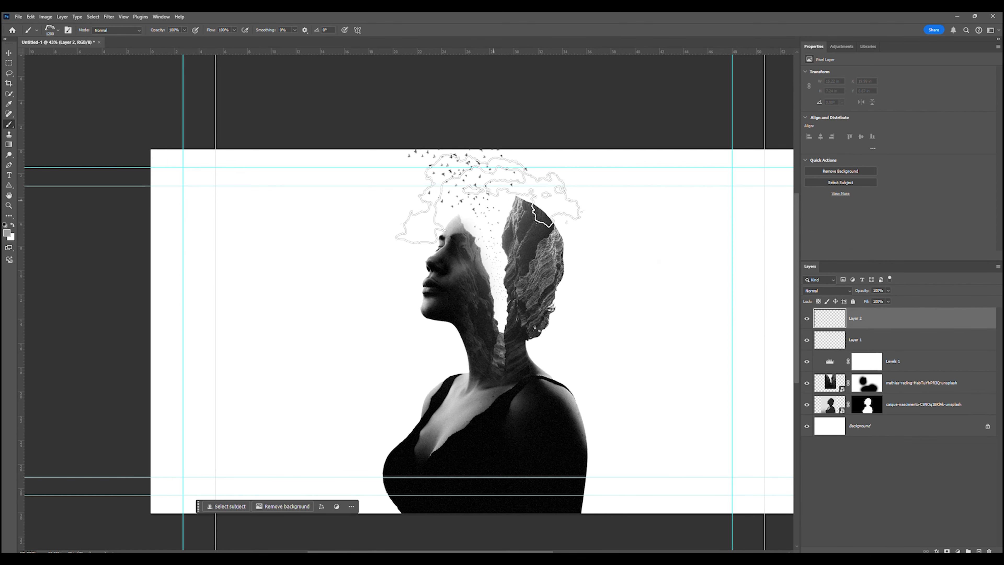
scroll(731, 191, "down", 3)
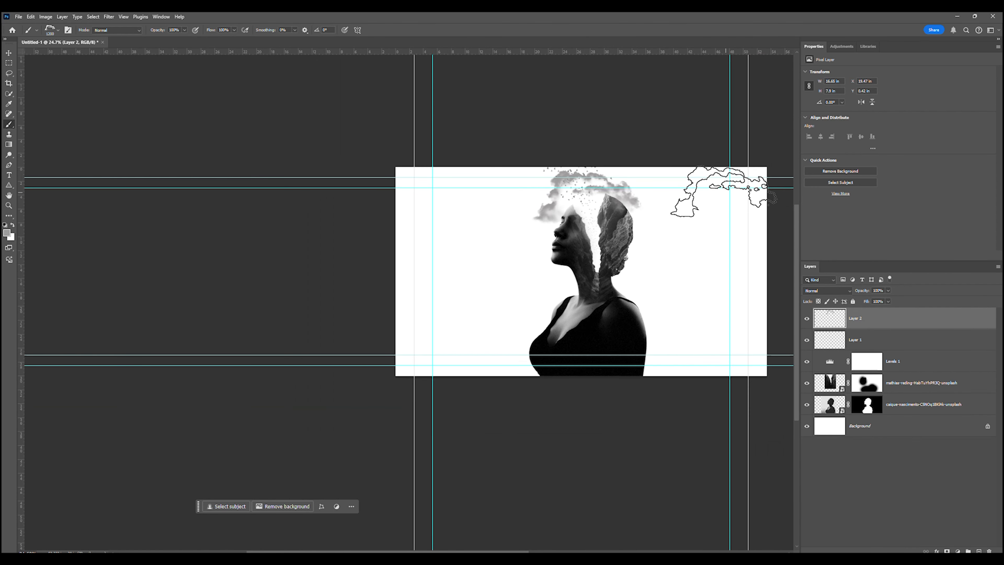
scroll(608, 209, "up", 2)
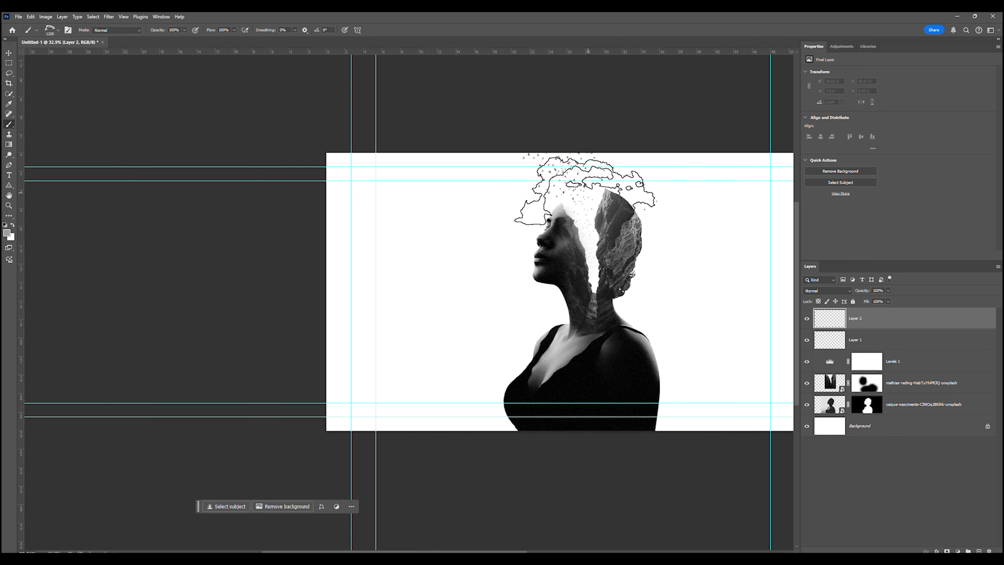
scroll(744, 206, "down", 2)
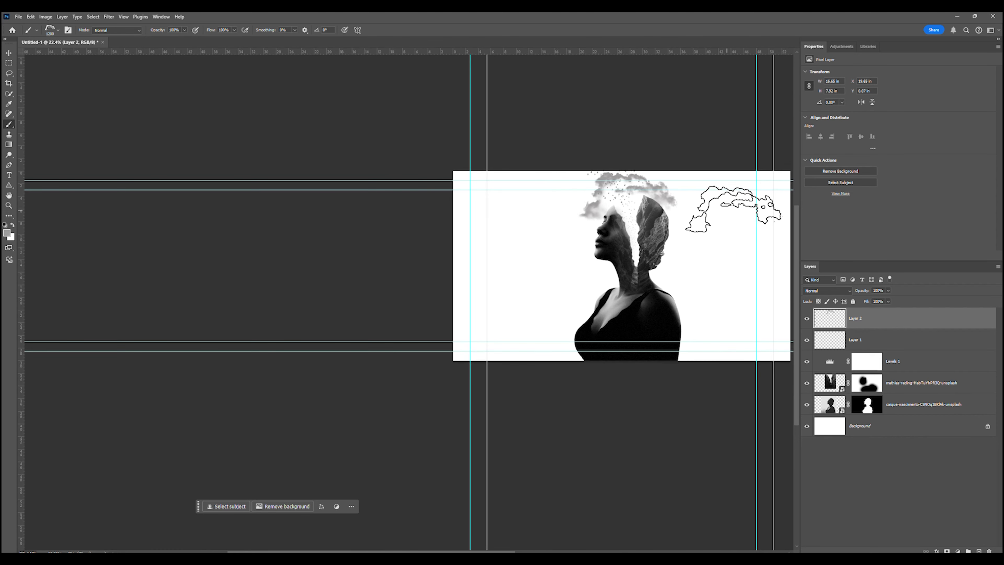
Try stamping the arched cloud in front of the woman's neck and chest, and undo that stamp.
scroll(735, 208, "up", 1)
scroll(668, 235, "up", 3)
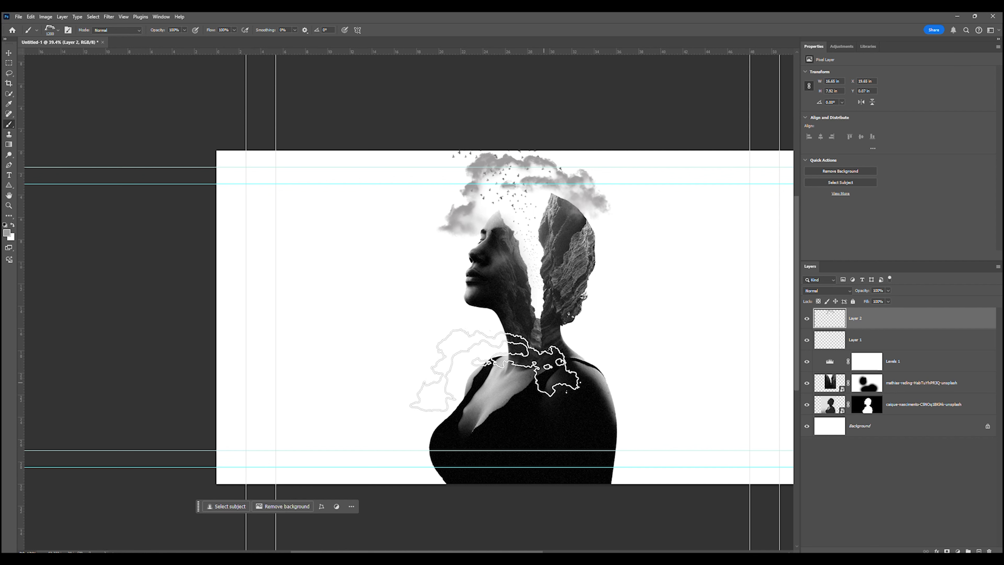
left_click(462, 363)
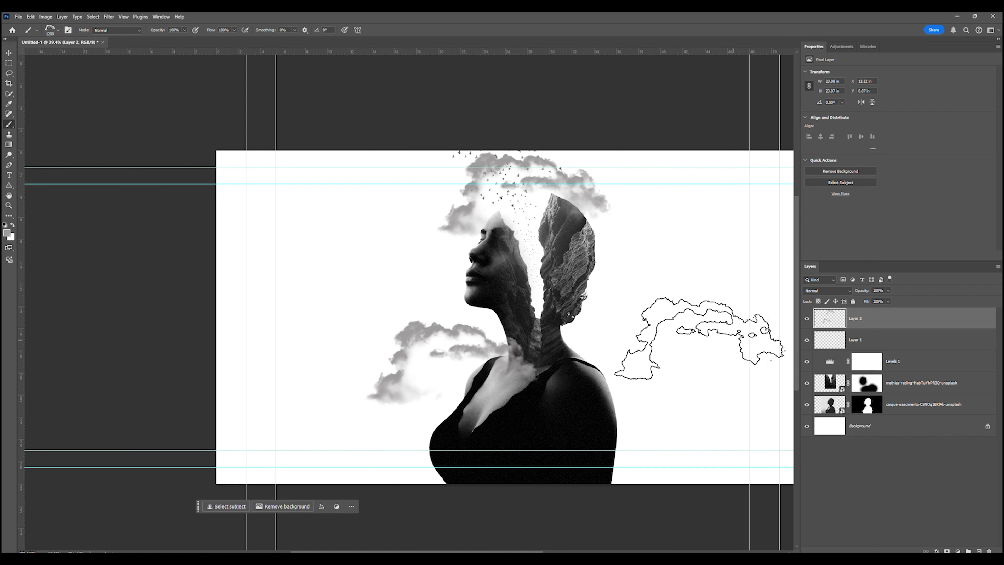
key("ctrl+z")
Switch to the Cloud1467 brush and try it across the neck and above the head, undoing the test stamps.
right_click(625, 315)
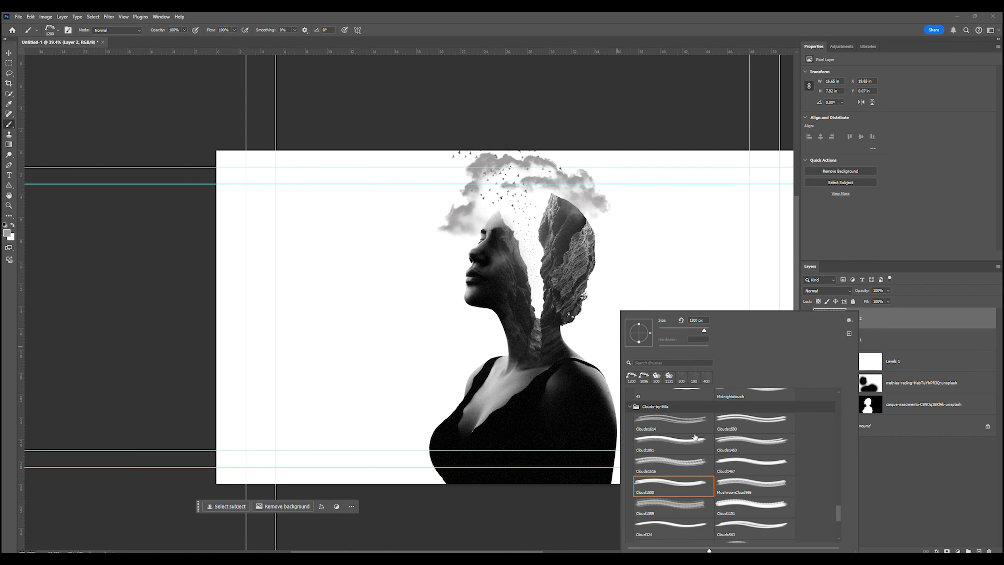
left_click(761, 452)
double_click(766, 467)
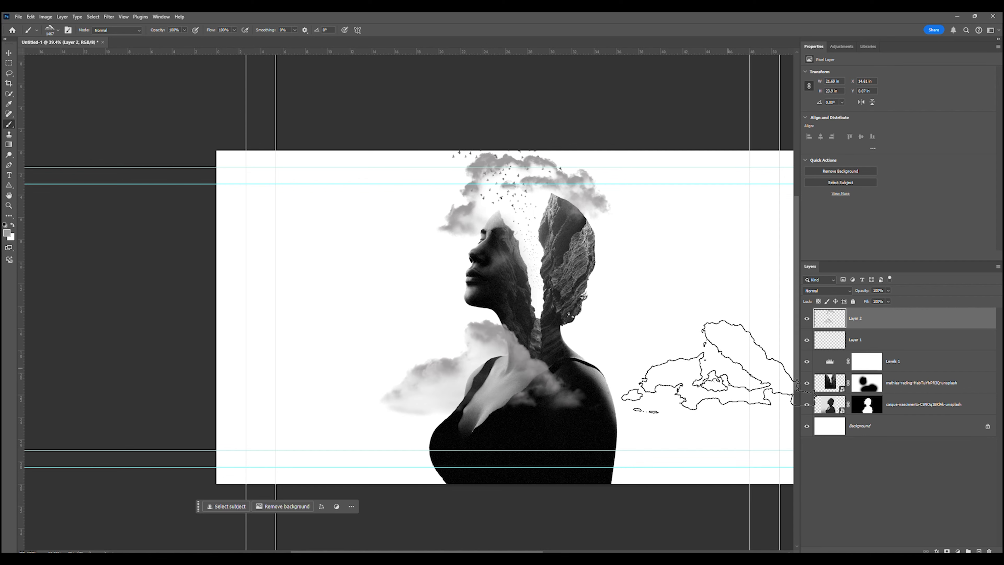
left_click(535, 184)
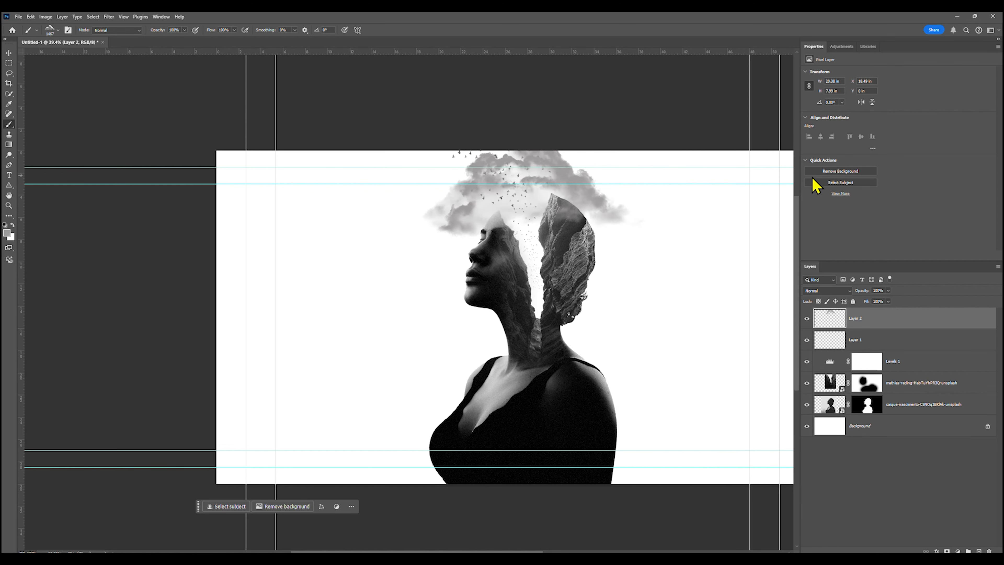
key("ctrl+minus")
key("ctrl+minus")
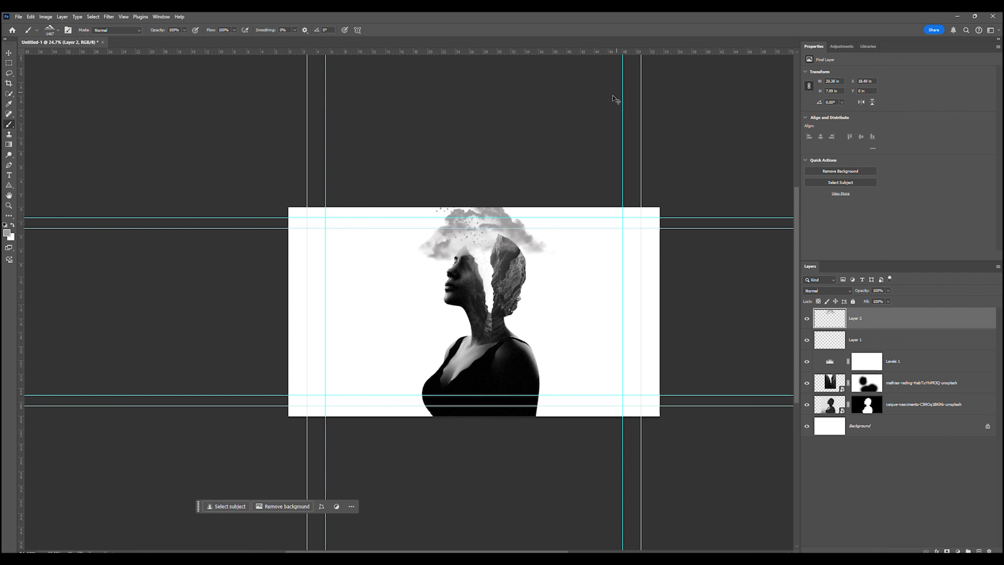
key("ctrl+z")
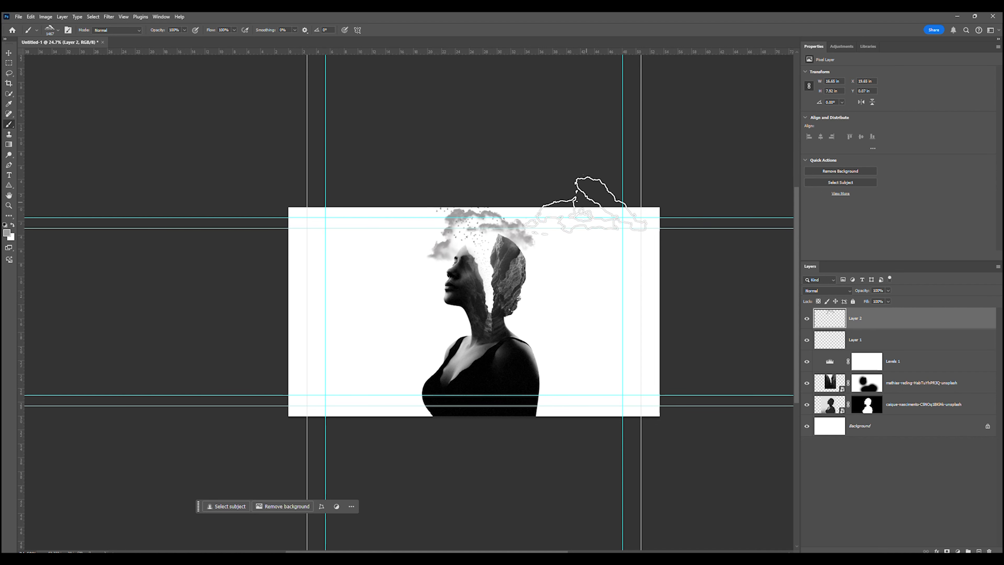
Hide Layer 2 and try a large grey cloud above the head on a new layer.
left_click(807, 321)
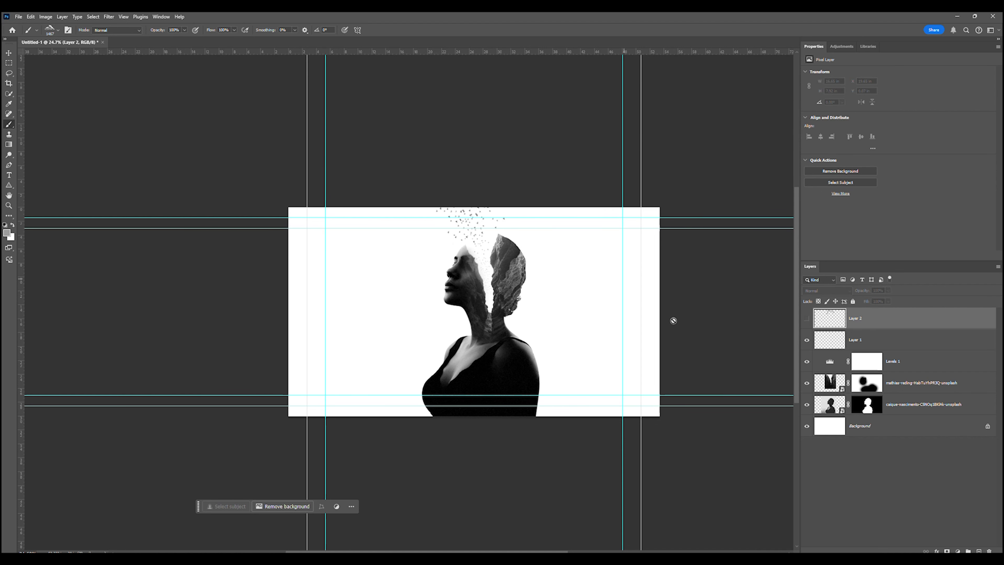
left_click(979, 551)
left_click(476, 214)
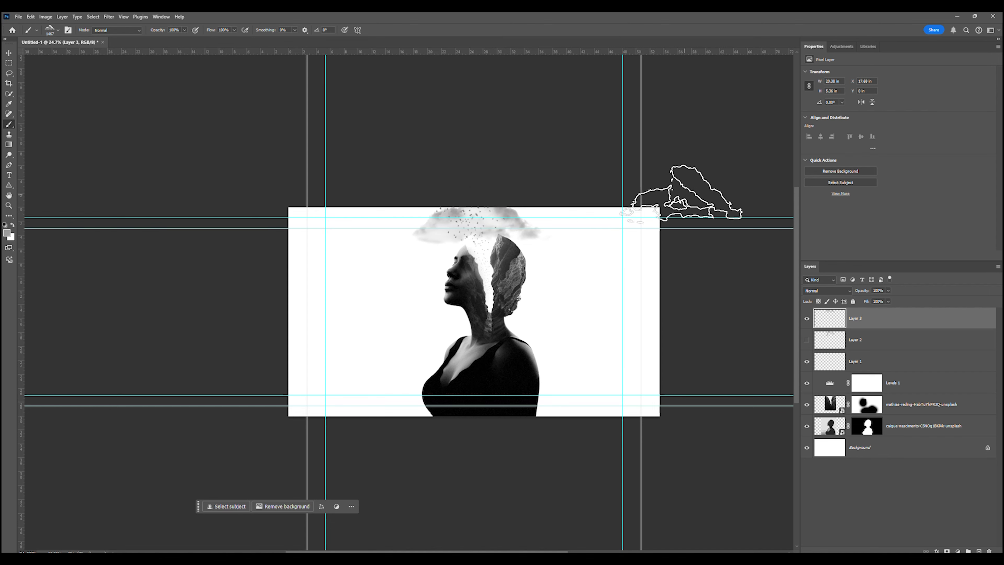
Reduce the cloud brush size, test a smaller cloud over the birds above the head, and delete that test layer.
scroll(503, 207, "up", 2)
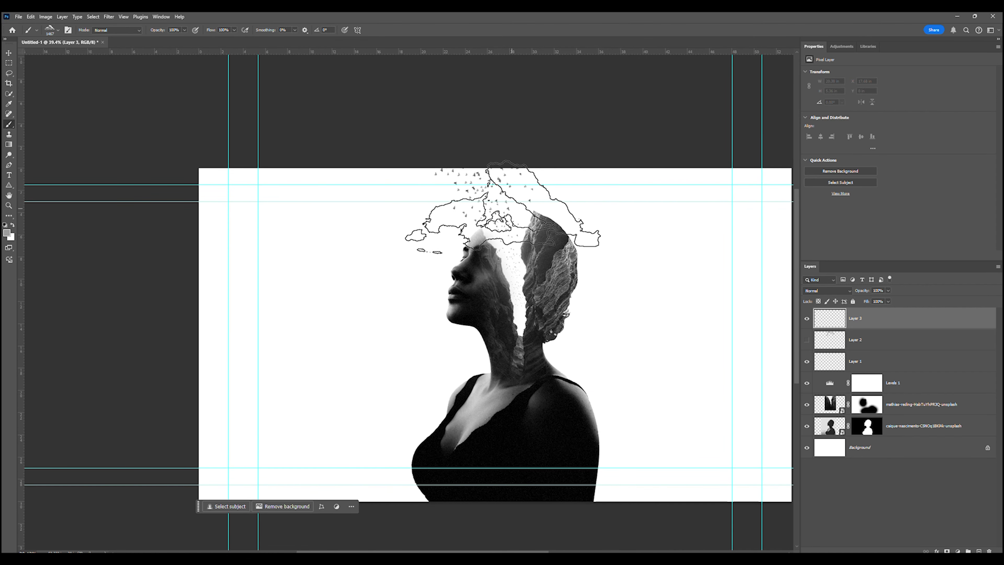
key("bracketleft")
key("bracketleft")
key("bracketleft")
key("bracketleft")
key("bracketleft")
key("bracketleft")
left_click(493, 197)
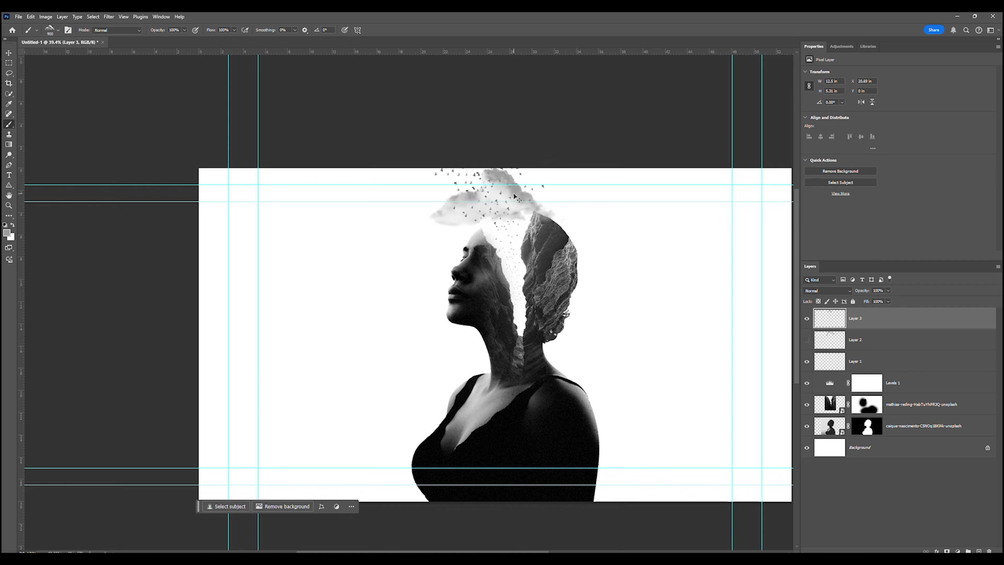
key("Delete")
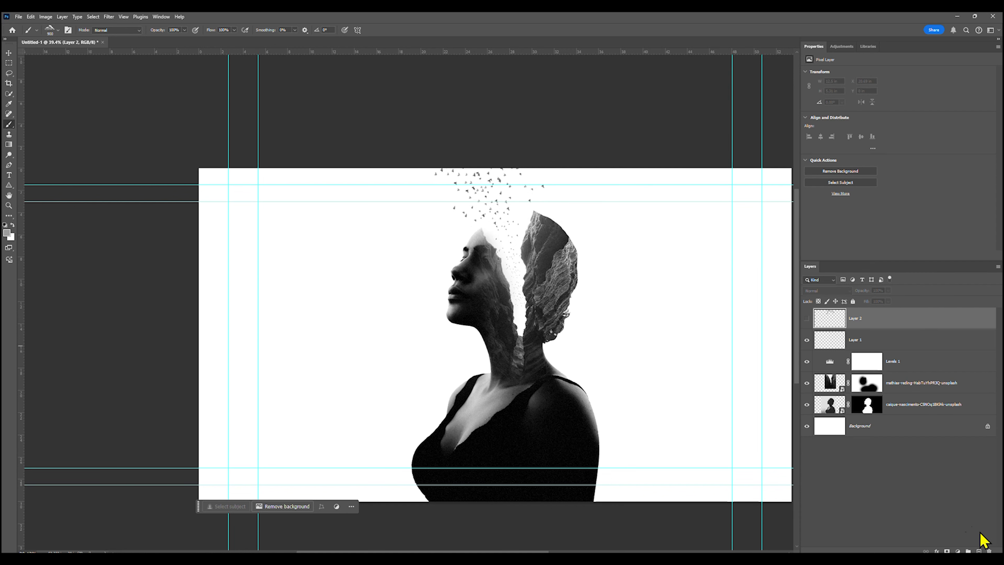
Add two new layers and stamp the smaller grey cloud once on the uppermost one, over the birds above the head.
left_click(979, 551)
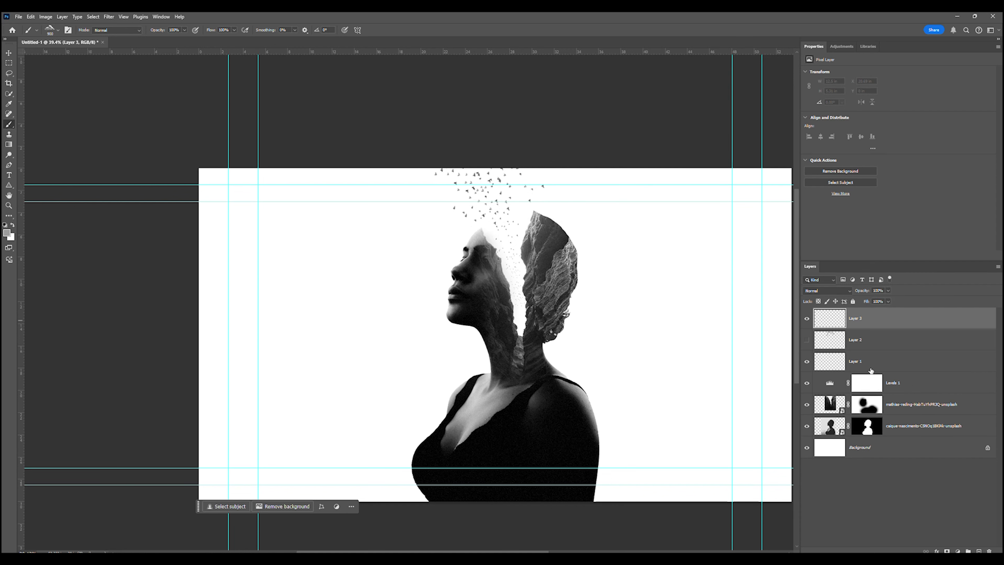
key("ctrl+v")
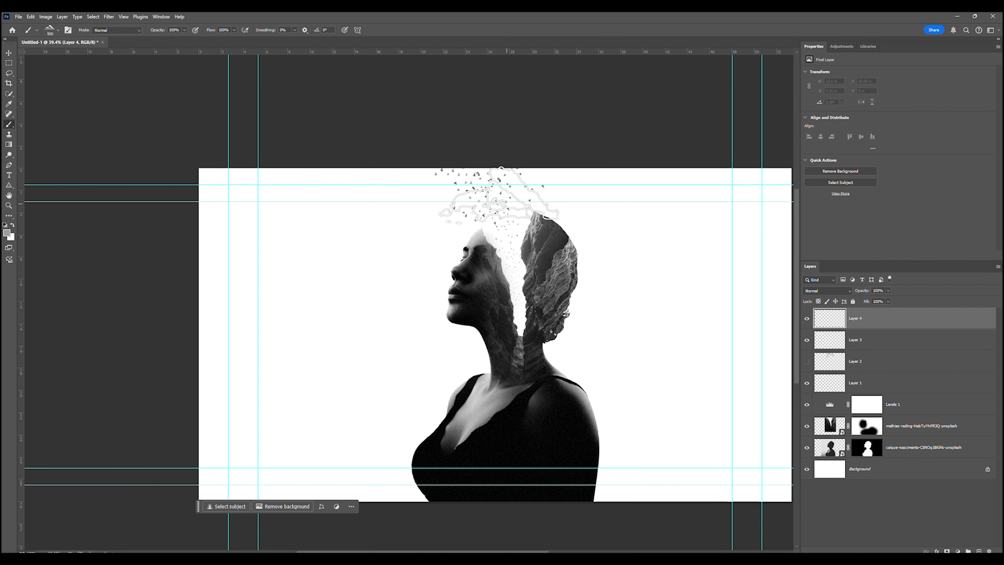
left_click(504, 194)
key("ctrl+z")
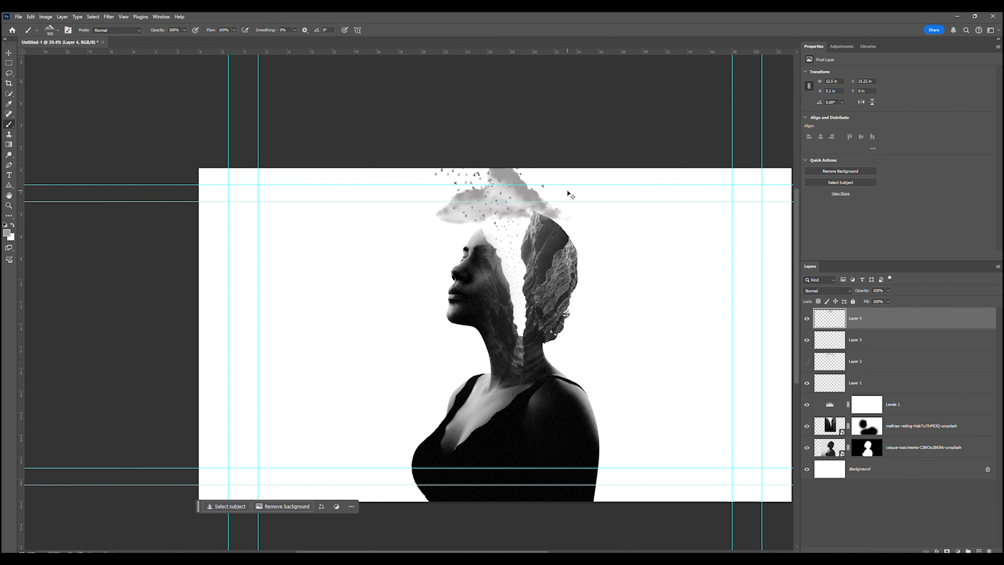
scroll(593, 166, "down", 3)
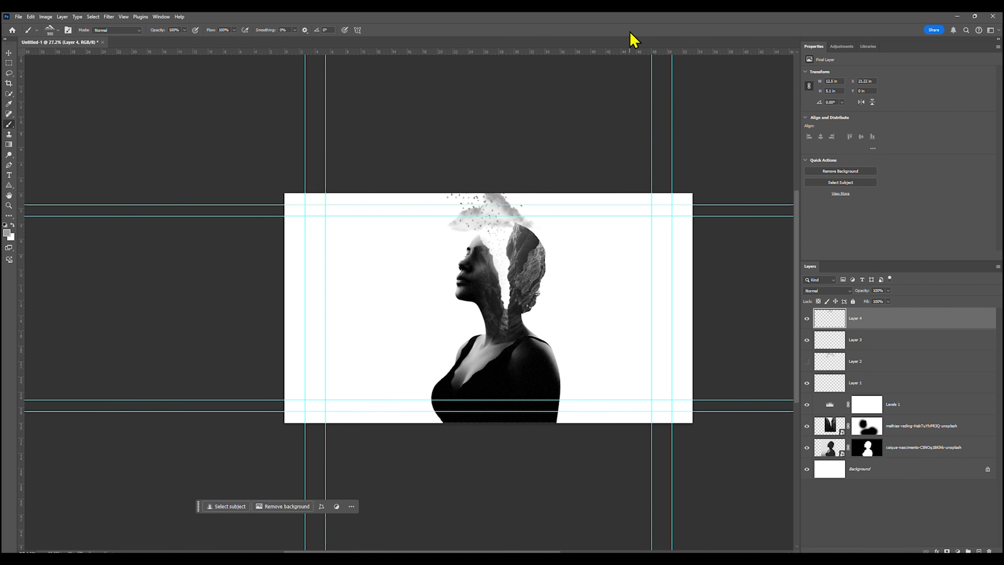
scroll(603, 55, "down", 2)
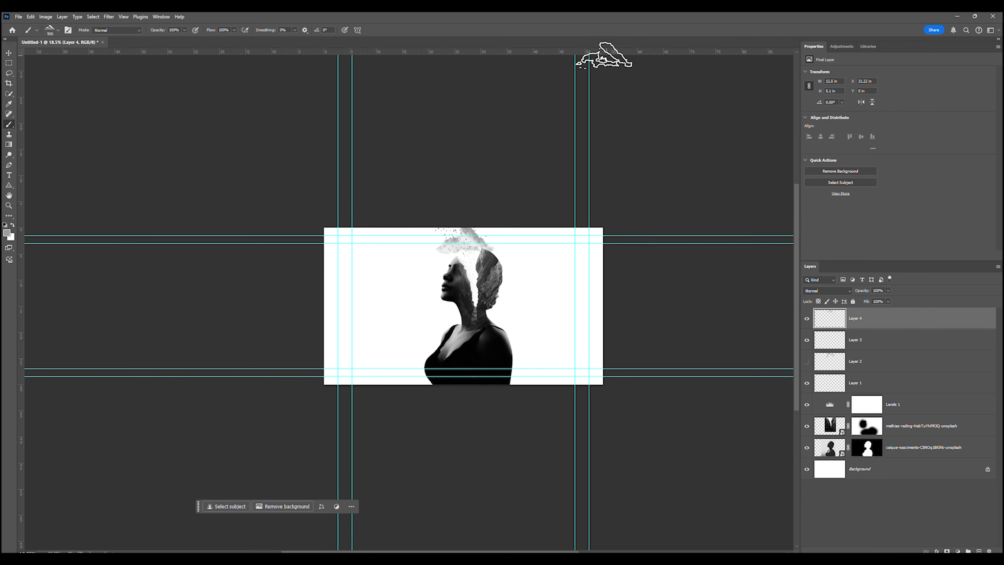
scroll(512, 208, "up", 5)
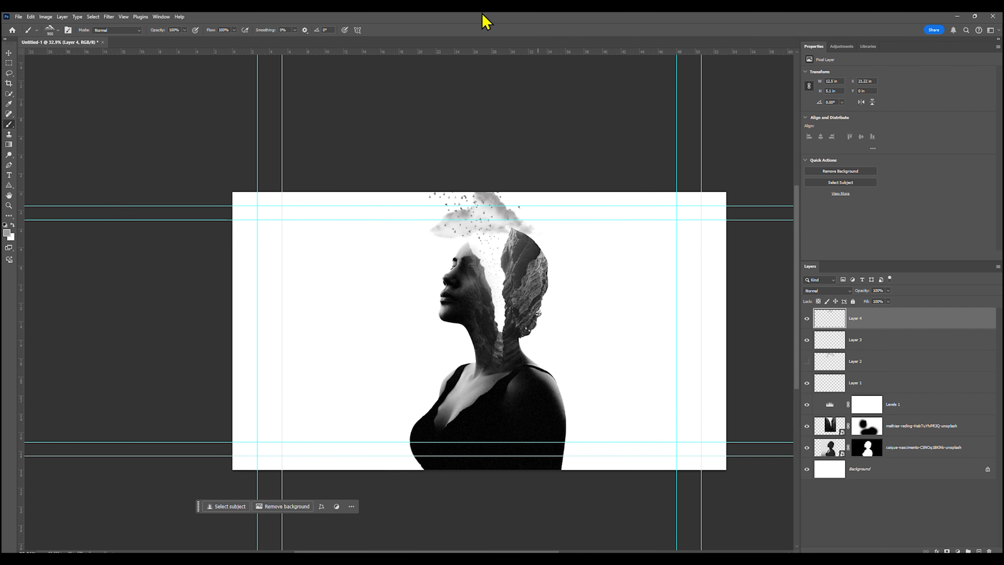
Add a Color Lookup adjustment layer above all layers and set its 3D LUT to FoggyNight.3DL.
scroll(595, 271, "up", 1)
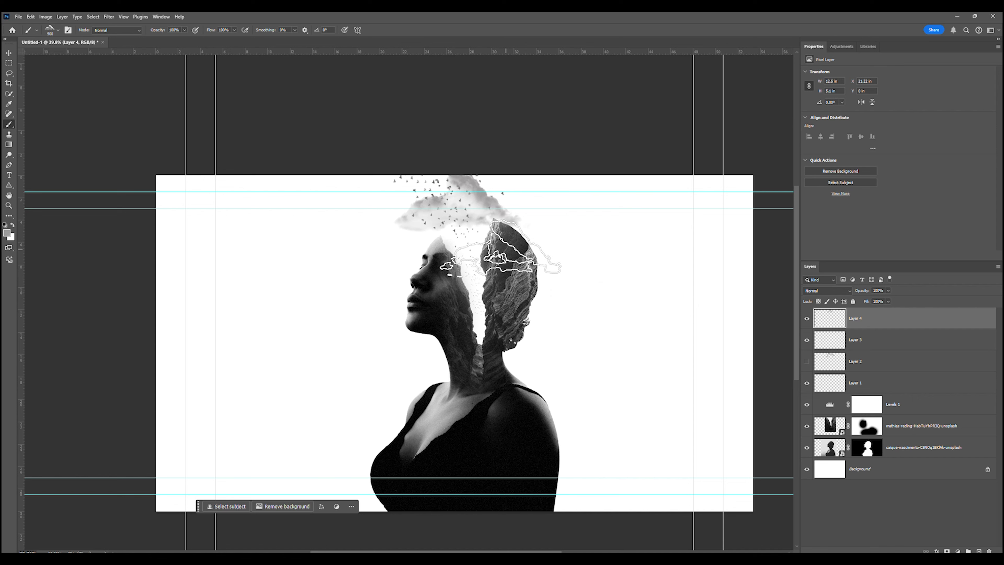
left_click(958, 551)
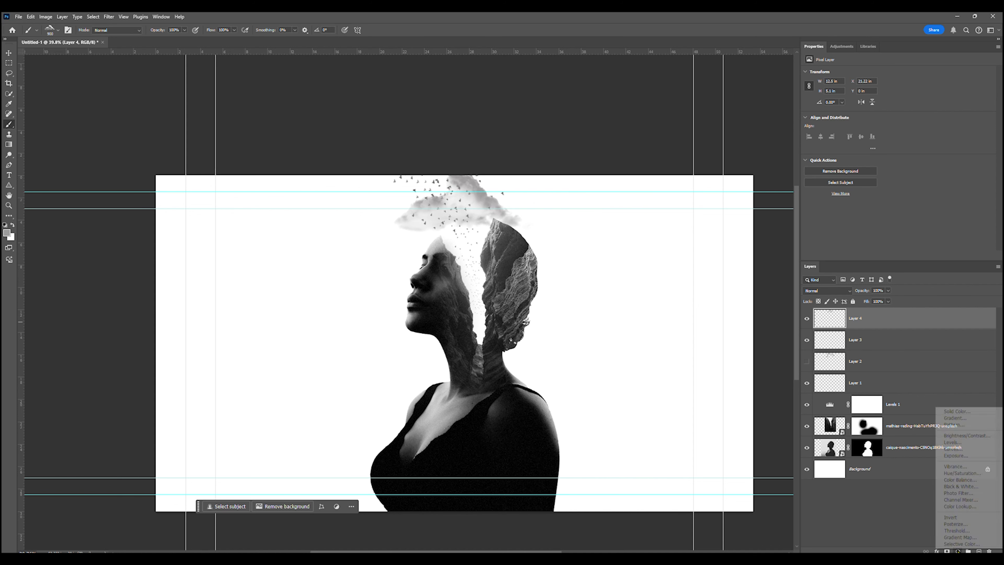
left_click(960, 508)
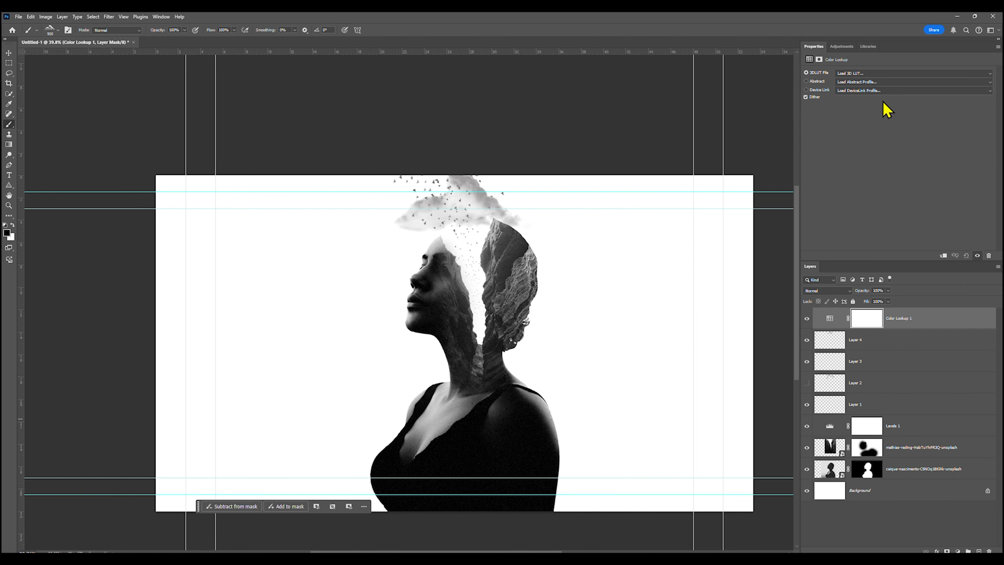
left_click(862, 75)
left_click(859, 104)
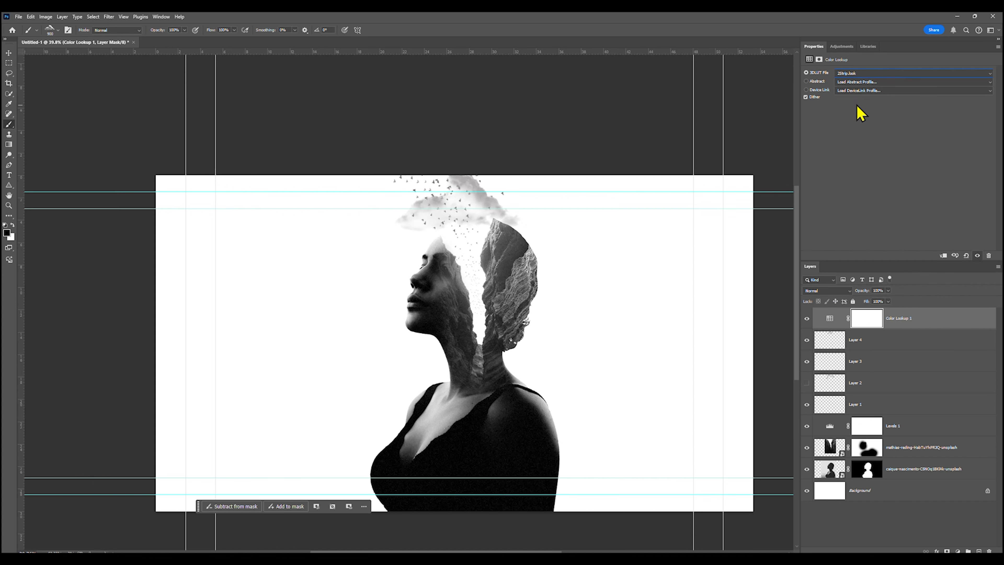
scroll(863, 77, "down", 2)
scroll(863, 77, "down", 2)
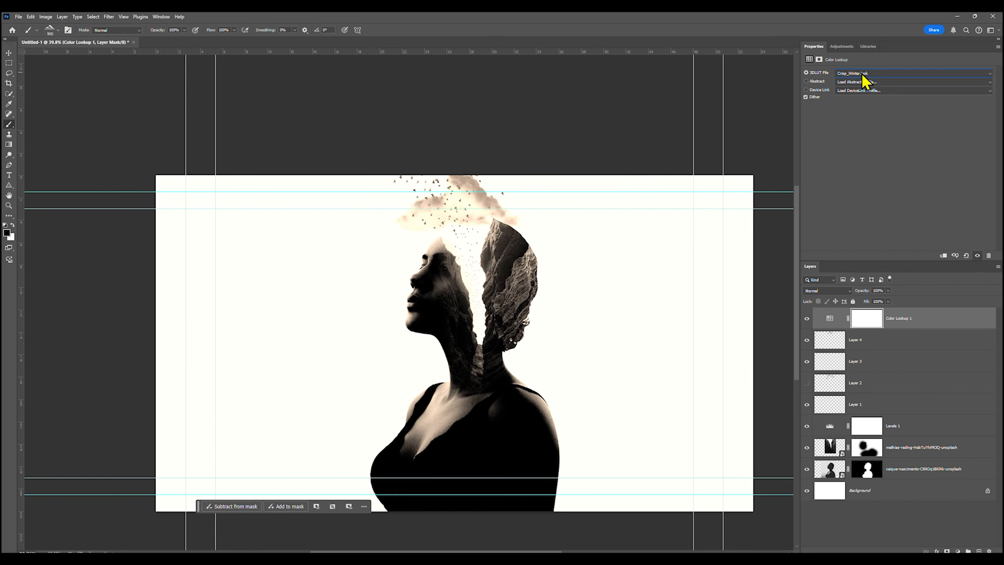
scroll(863, 77, "down", 1)
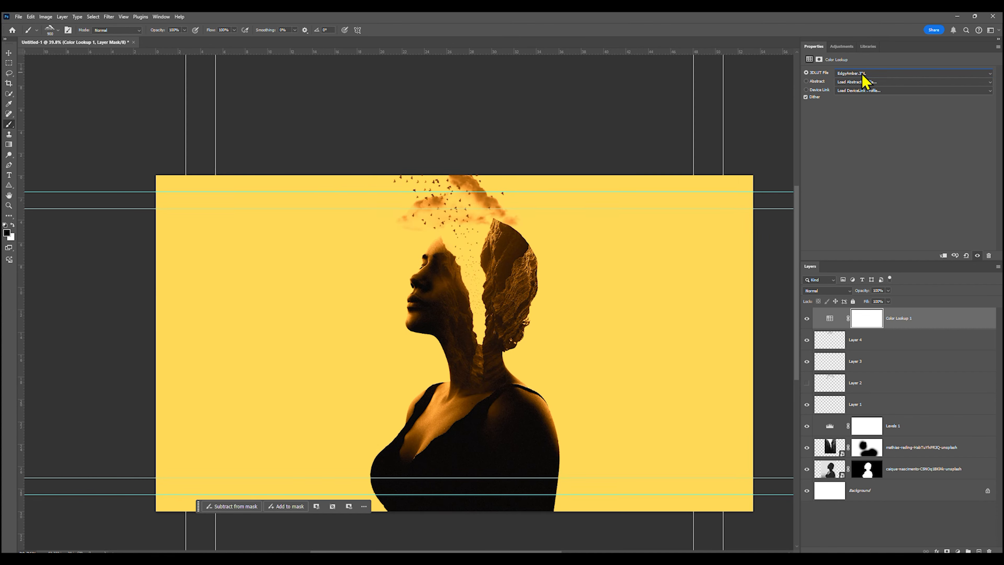
scroll(864, 79, "down", 2)
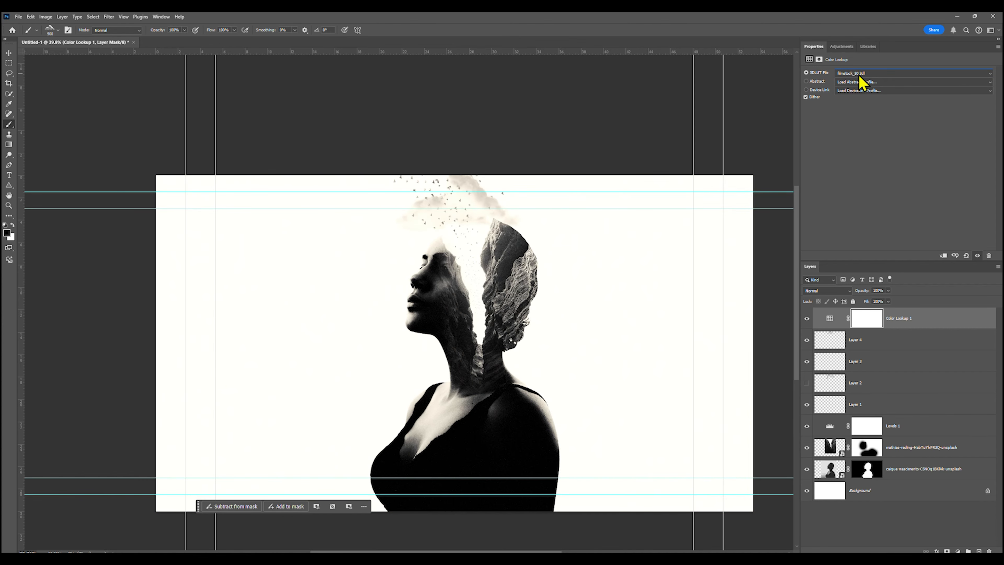
scroll(860, 77, "up", 1)
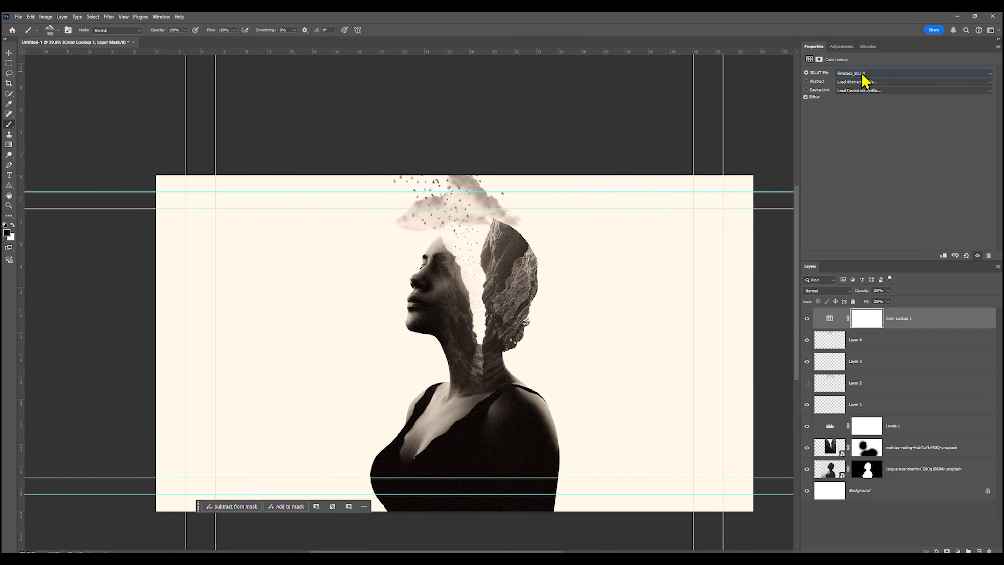
scroll(863, 79, "down", 1)
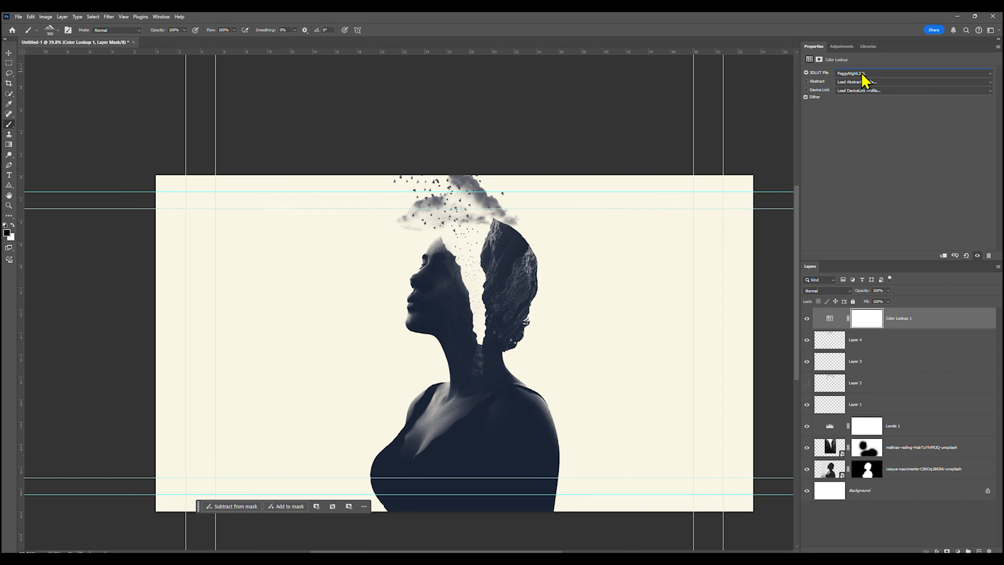
Lower the Color Lookup layer's opacity to 44%.
key("ctrl+minus")
key("ctrl+minus")
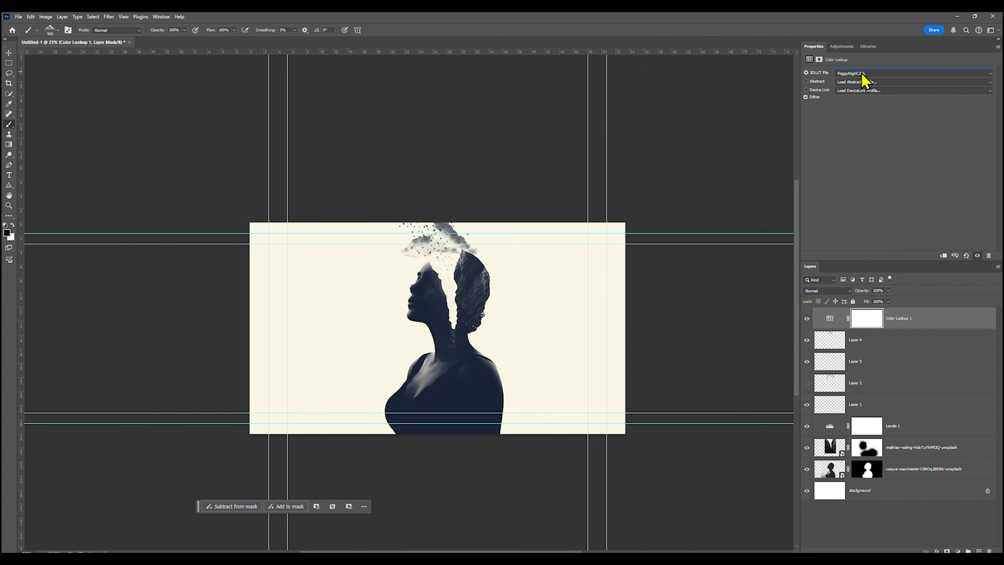
key("ctrl+plus")
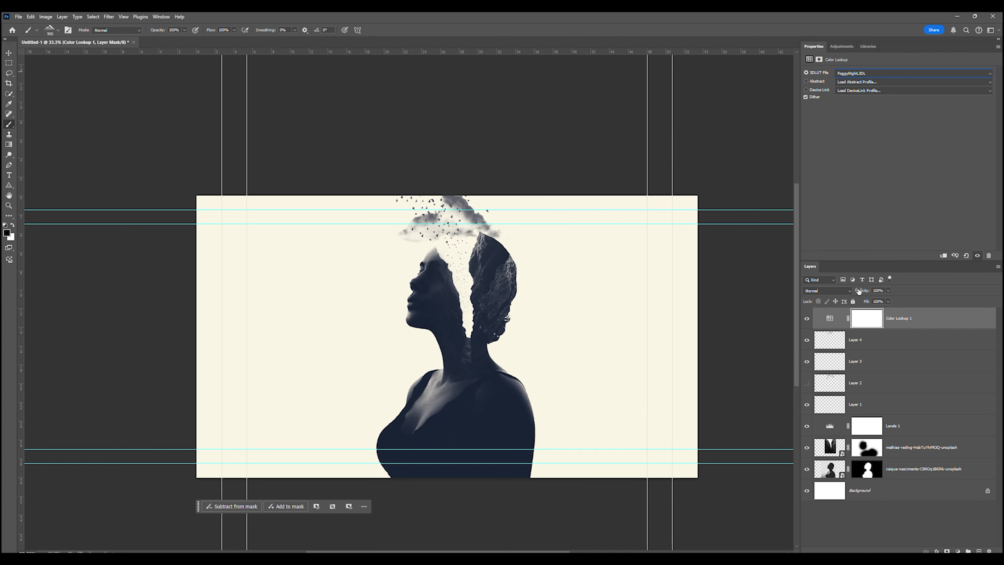
left_click_drag(866, 292, 844, 293)
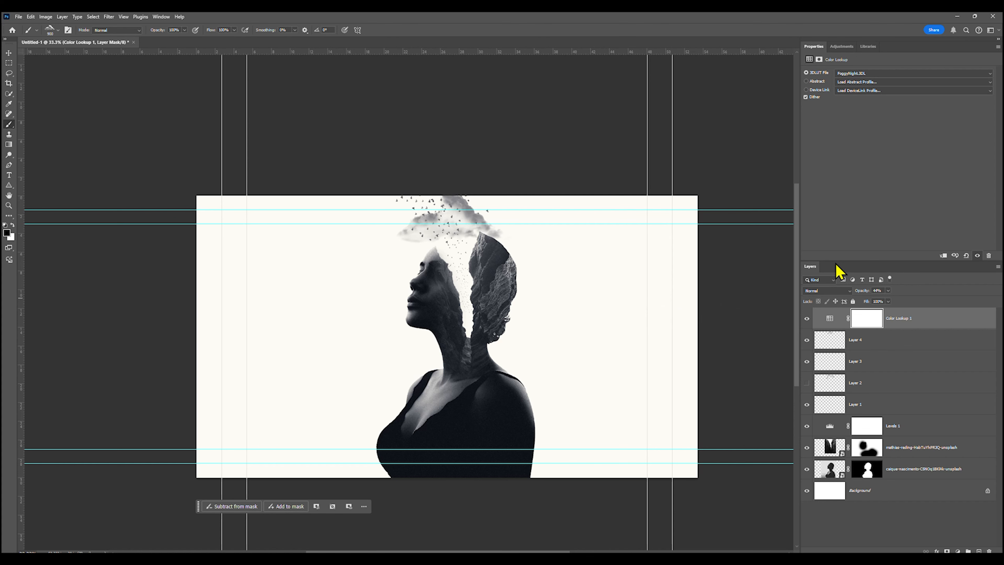
Place the sun flare image from the Double Exposer folder in the composition and enlarge it over the woman's neck.
left_click(9, 52)
scroll(506, 354, "up", 2)
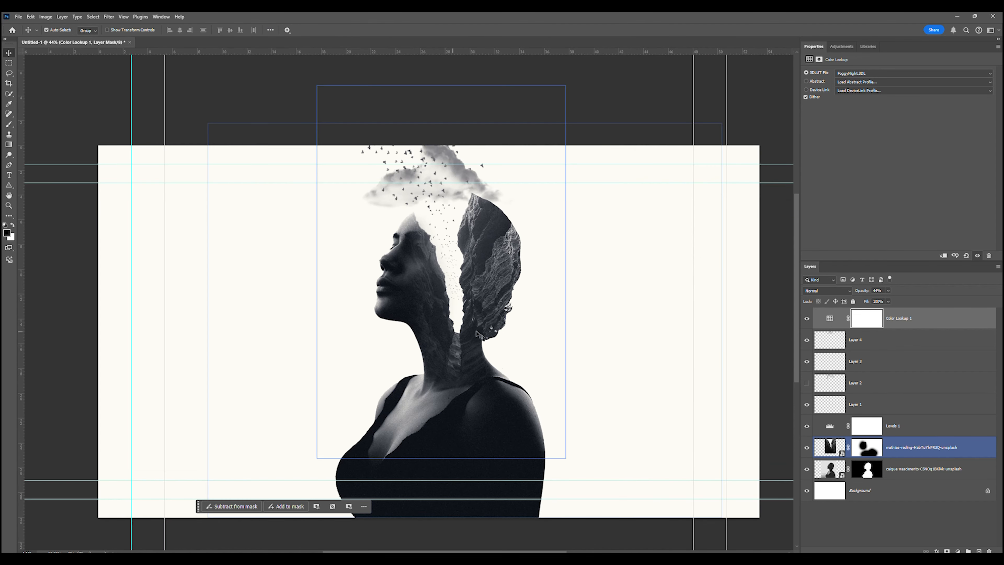
scroll(477, 334, "up", 1)
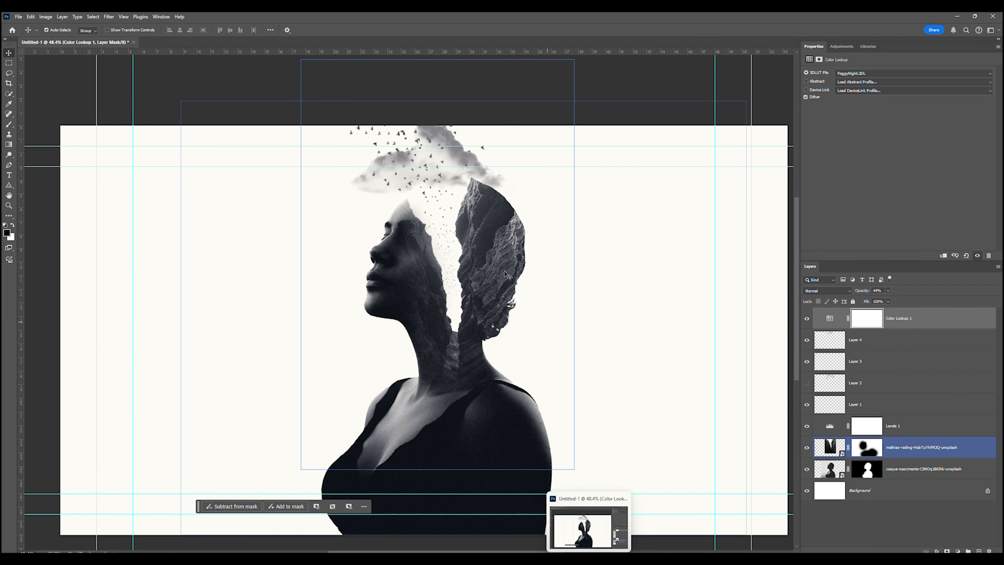
left_click(473, 530)
left_click(343, 136)
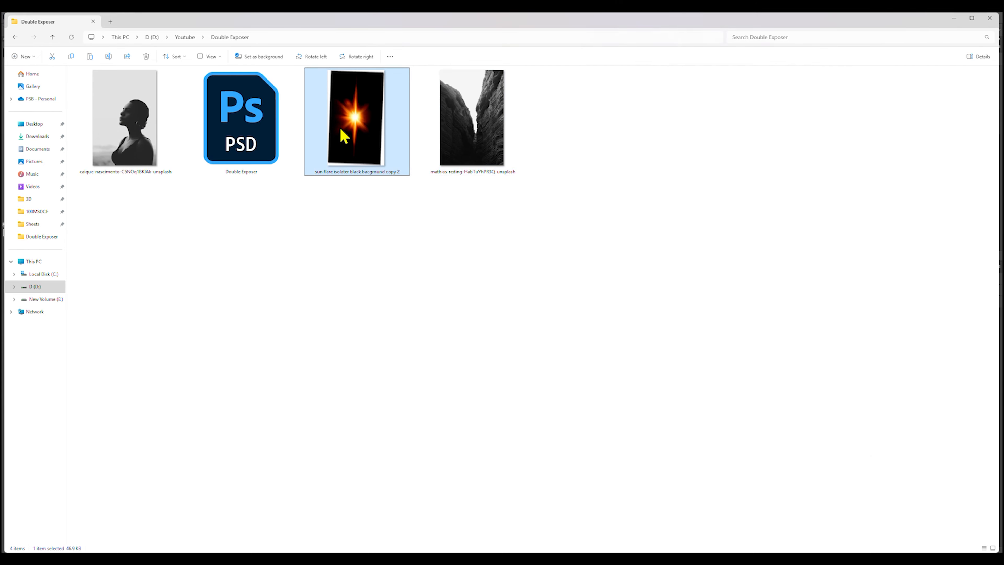
left_click_drag(344, 136, 461, 333)
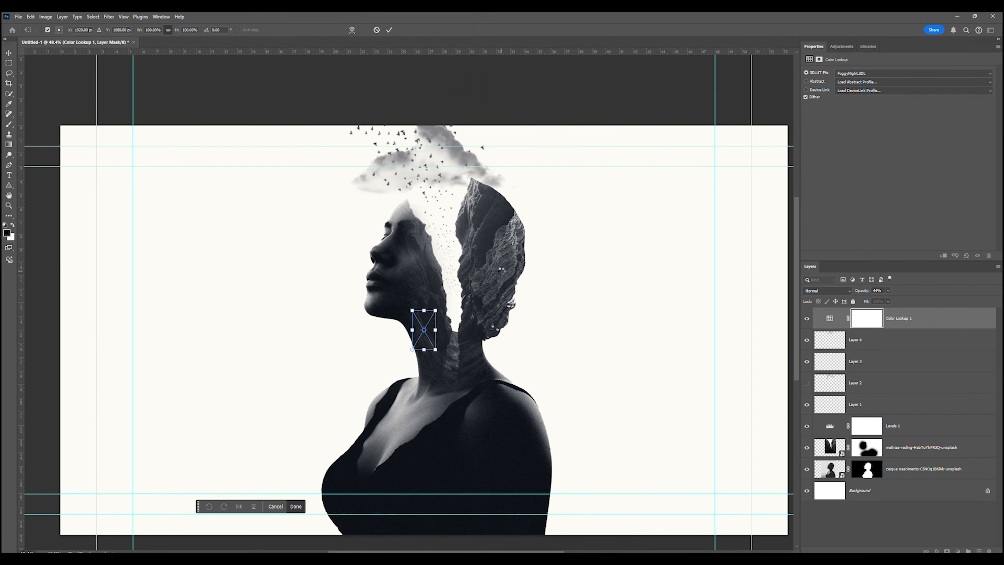
left_click_drag(436, 330, 478, 347)
key("Return")
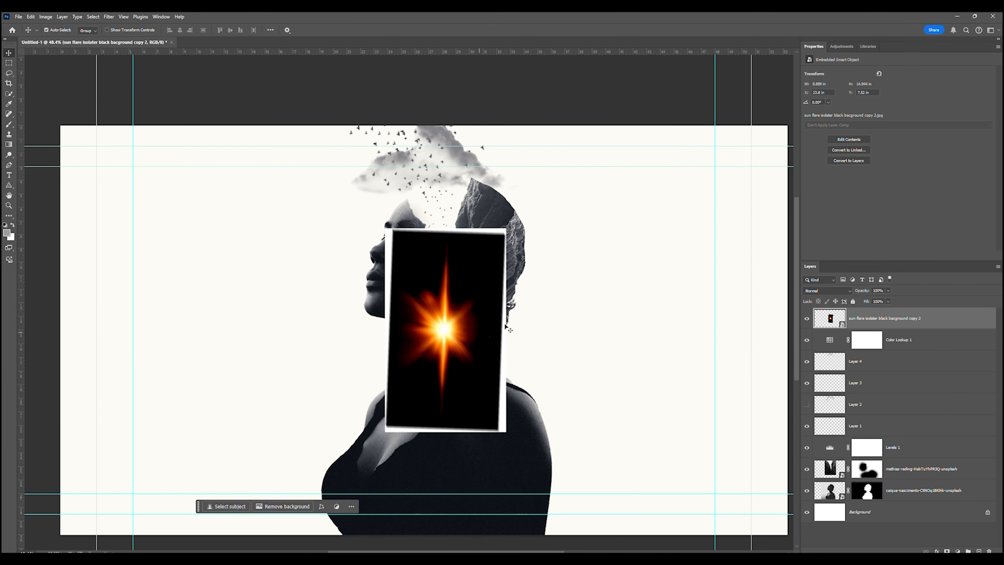
Set the sun flare layer's blend mode to Screen and move the flare to the lower end of the canyon gap.
left_click(818, 291)
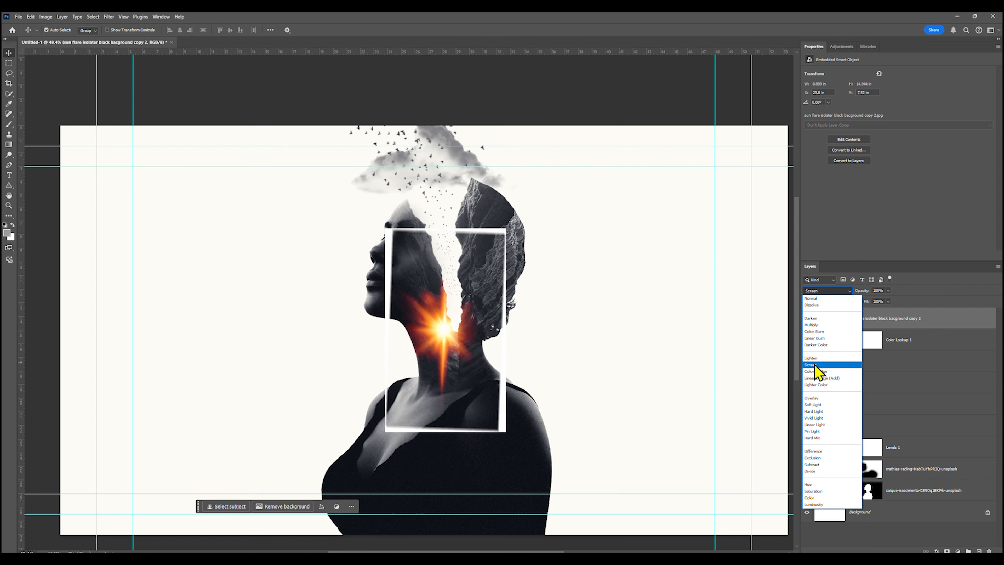
left_click(814, 366)
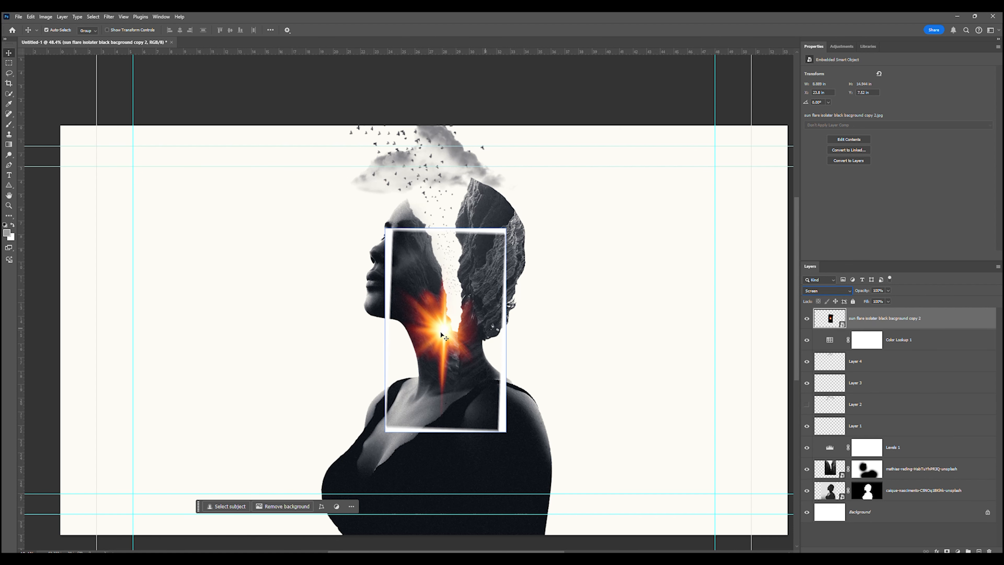
left_click_drag(440, 335, 450, 324)
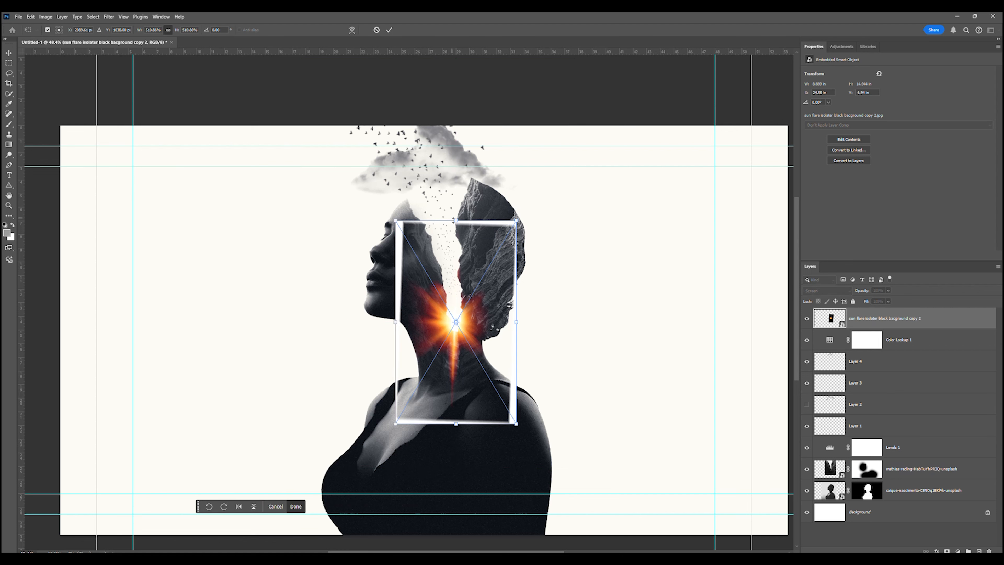
Stretch the sun flare to about 12.04 in wide and 20.5 in high, then nudge it onto the canyon gap.
key("ctrl+t")
left_click_drag(456, 221, 457, 183)
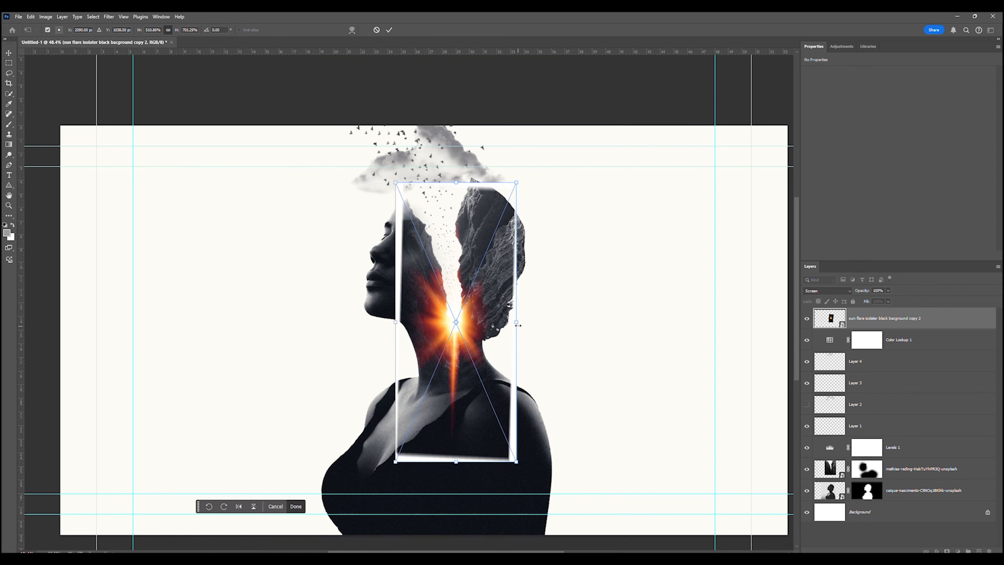
left_click_drag(518, 325, 540, 328)
double_click(480, 331)
scroll(482, 318, "down", 3)
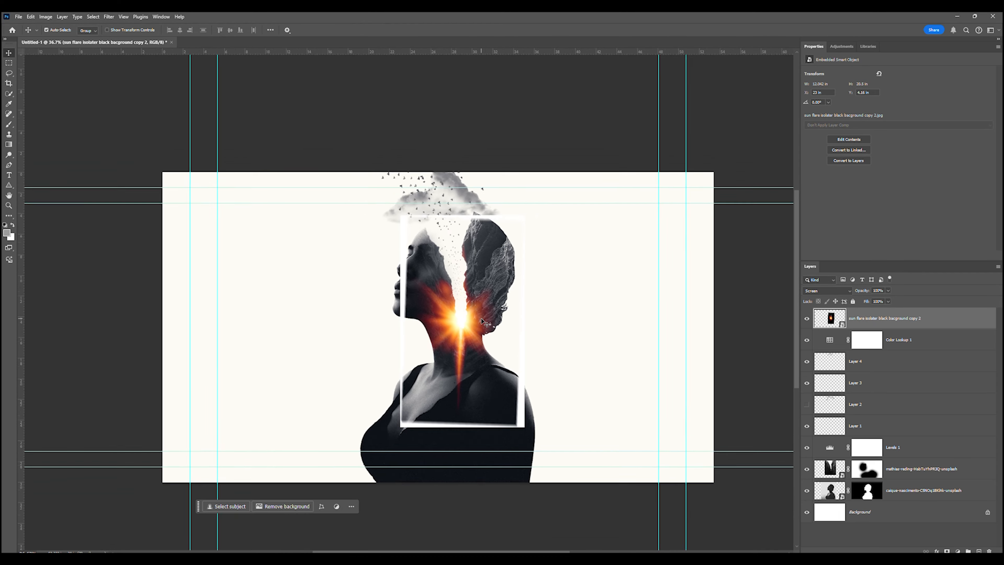
scroll(482, 321, "down", 3)
scroll(476, 326, "up", 7)
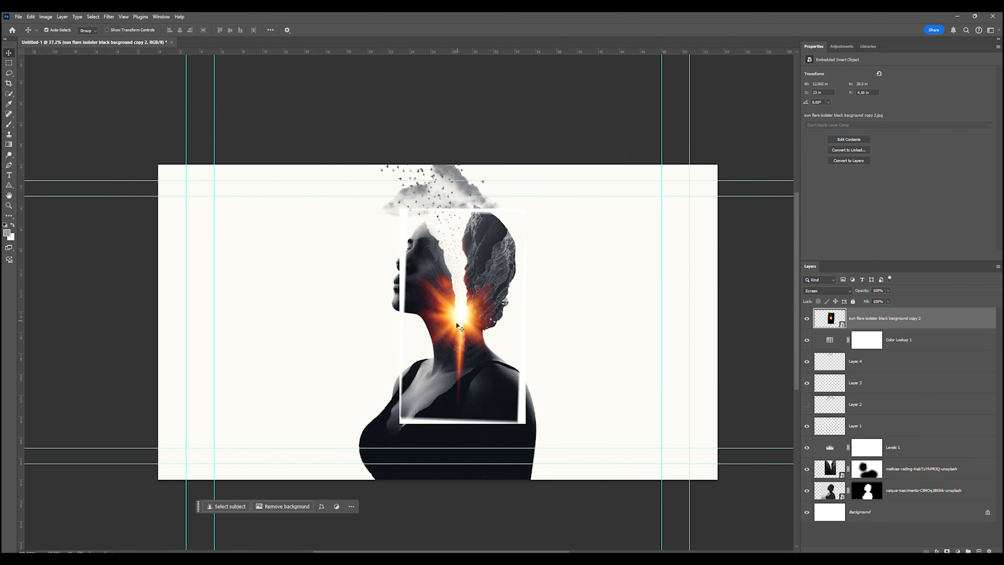
left_click_drag(460, 318, 461, 321)
scroll(420, 253, "up", 1)
scroll(411, 238, "up", 1)
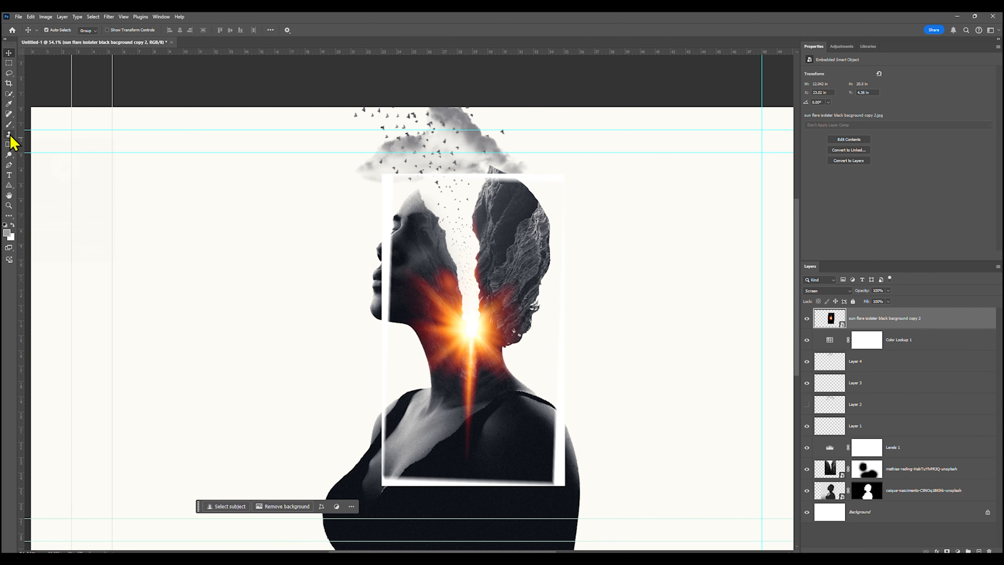
Rasterize the sun flare smart object so the Eraser can work on it.
key("e")
left_click(396, 237)
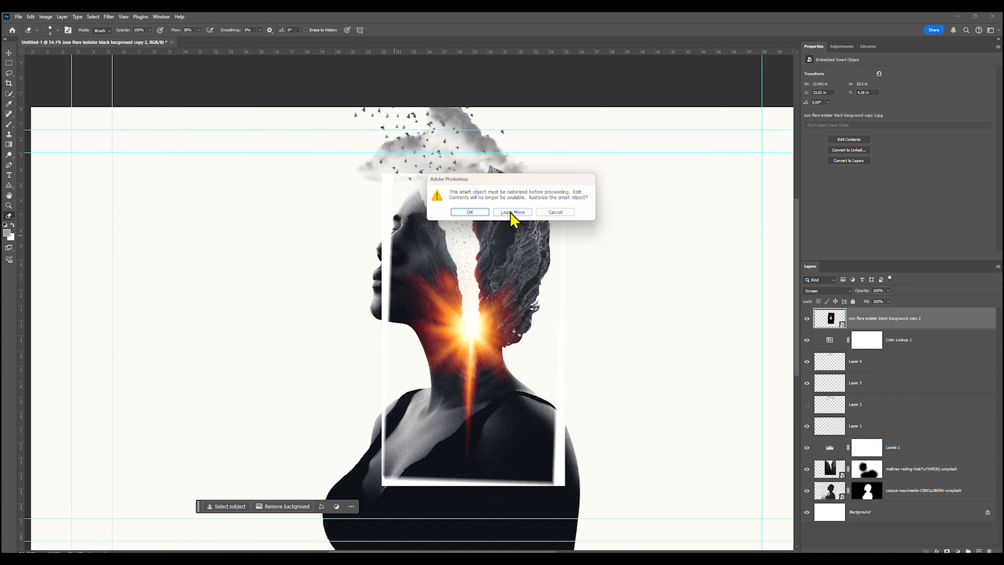
left_click(470, 212)
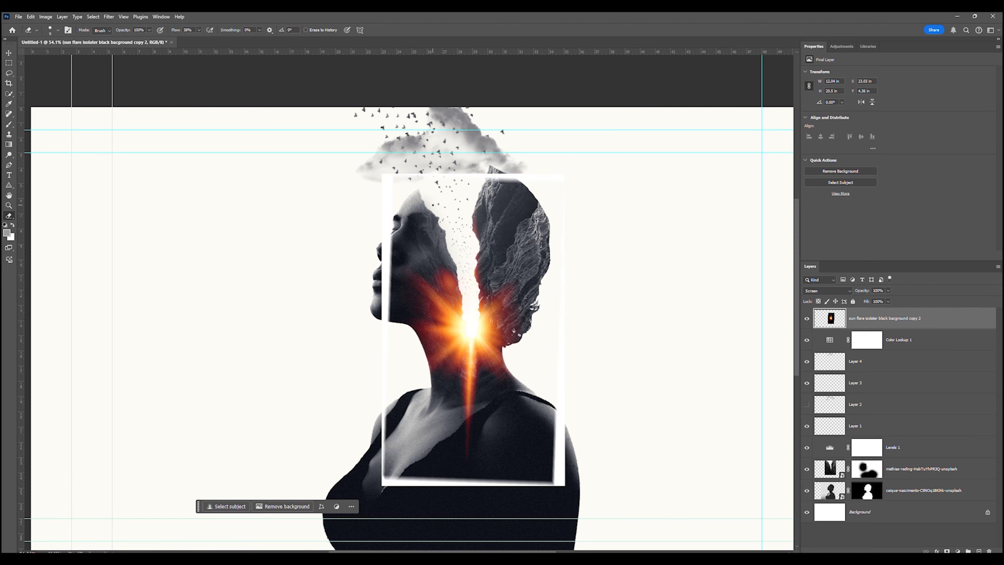
Enlarge the eraser brush and erase the white frame around the sun flare.
scroll(433, 205, "up", 2)
key("bracketright")
key("bracketright")
key("bracketright")
key("bracketright")
key("bracketright")
key("bracketright")
key("bracketright")
key("bracketright")
key("bracketright")
key("bracketright")
key("bracketright")
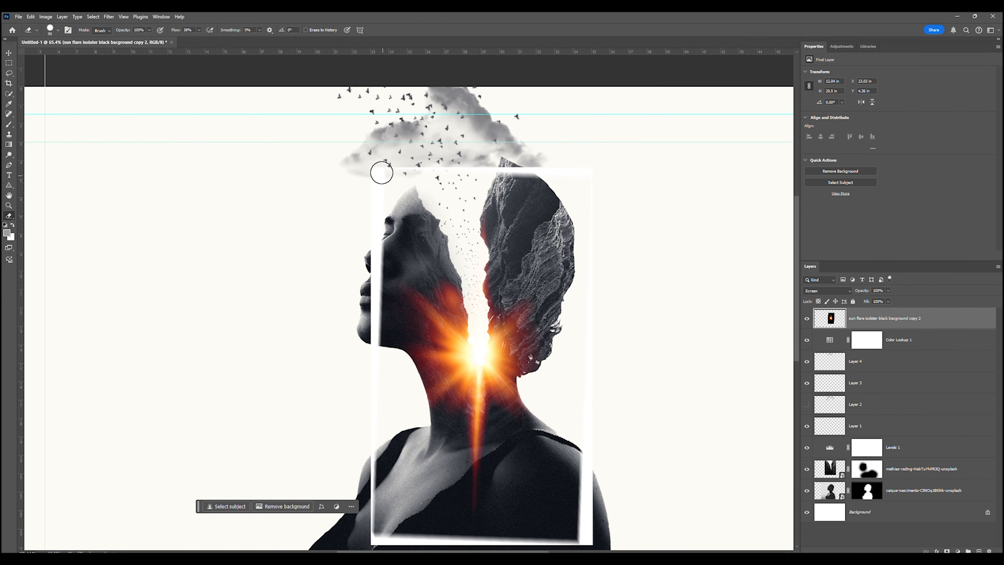
mouse_move(374, 162)
left_mouse_down()
mouse_move(378, 259)
mouse_move(383, 179)
mouse_move(446, 167)
mouse_move(606, 166)
mouse_move(571, 161)
mouse_move(587, 365)
left_mouse_up()
mouse_move(589, 246)
left_mouse_down()
mouse_move(588, 523)
mouse_move(498, 538)
mouse_move(391, 536)
mouse_move(364, 499)
mouse_move(349, 417)
mouse_move(361, 361)
left_mouse_up()
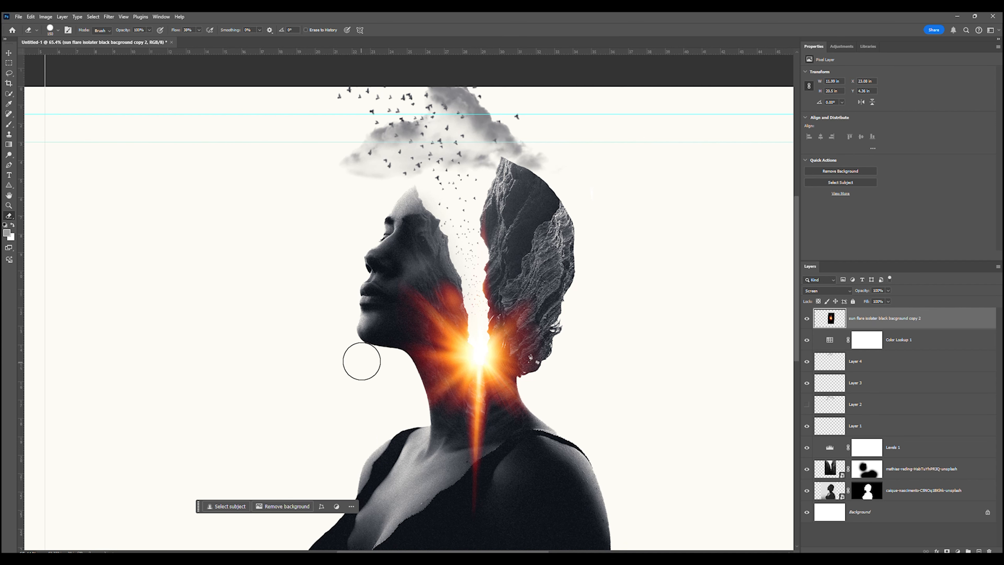
Hide the guides and check the finished double exposure at several zoom levels.
scroll(361, 361, "down", 5)
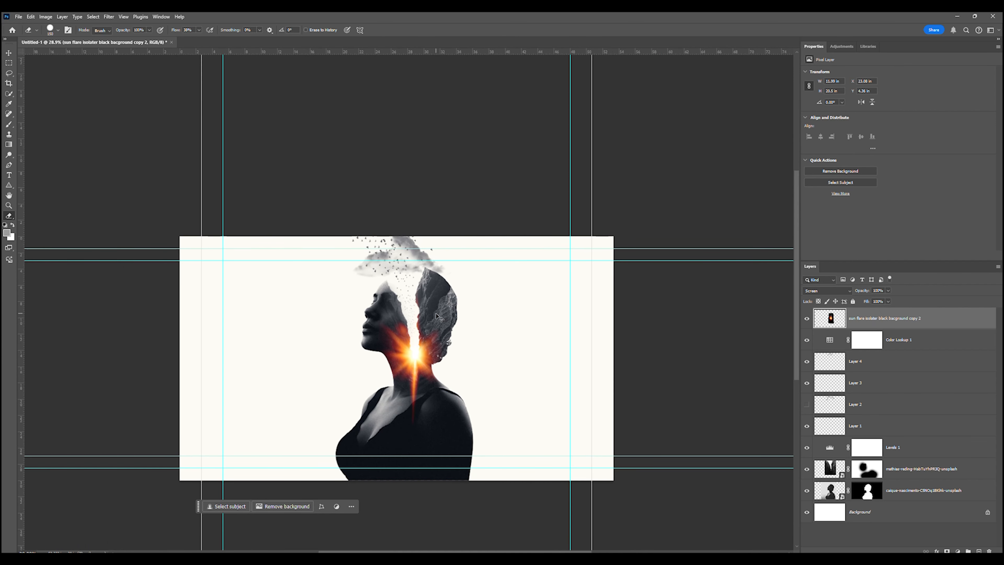
key("ctrl+semicolon")
scroll(437, 314, "down", 2)
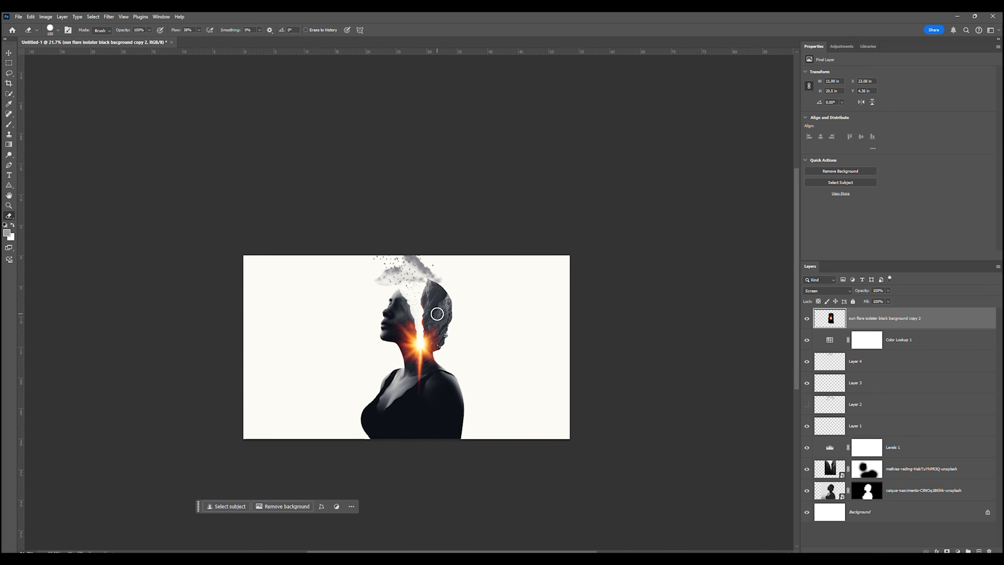
scroll(437, 314, "up", 2)
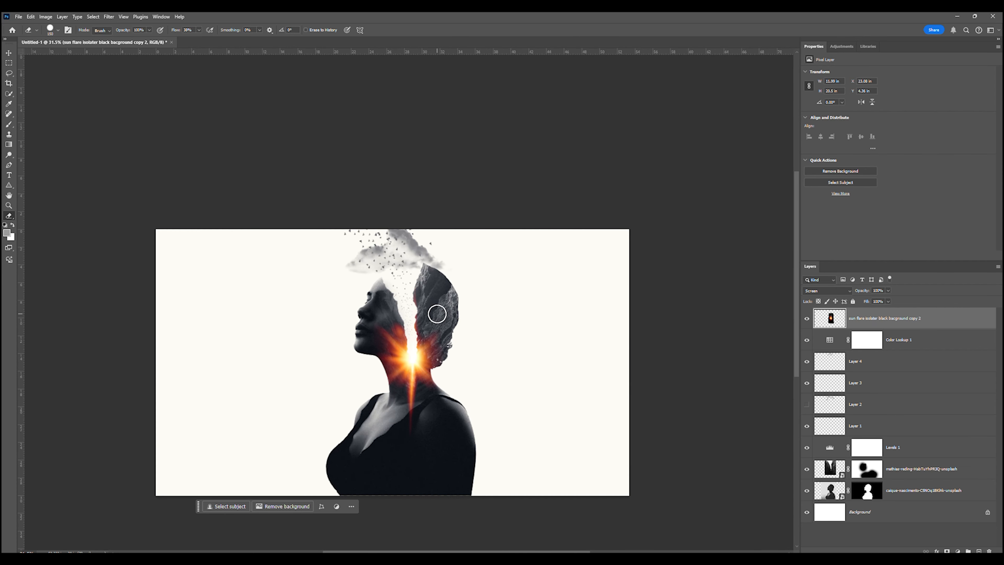
scroll(437, 310, "up", 1)
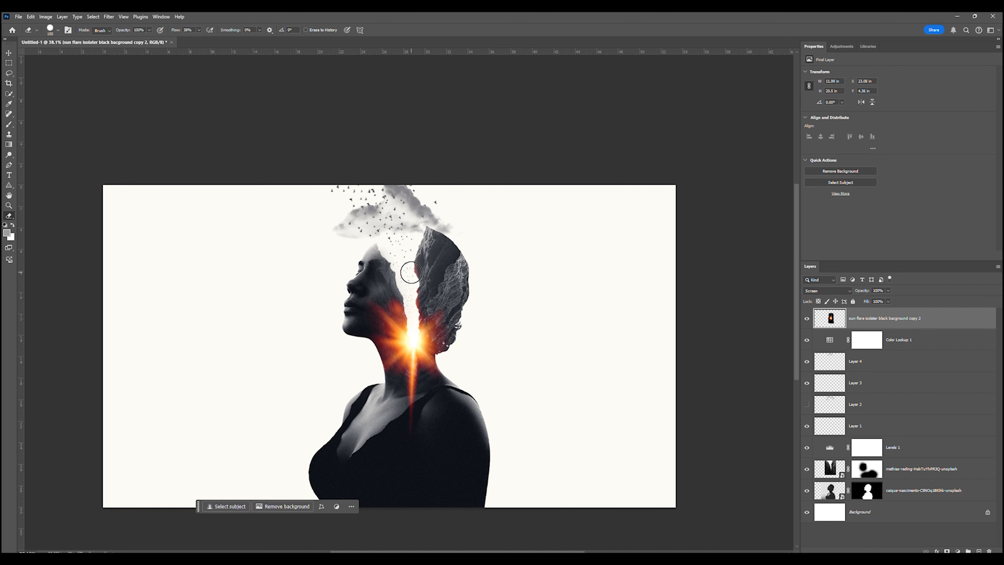
scroll(411, 273, "up", 1)
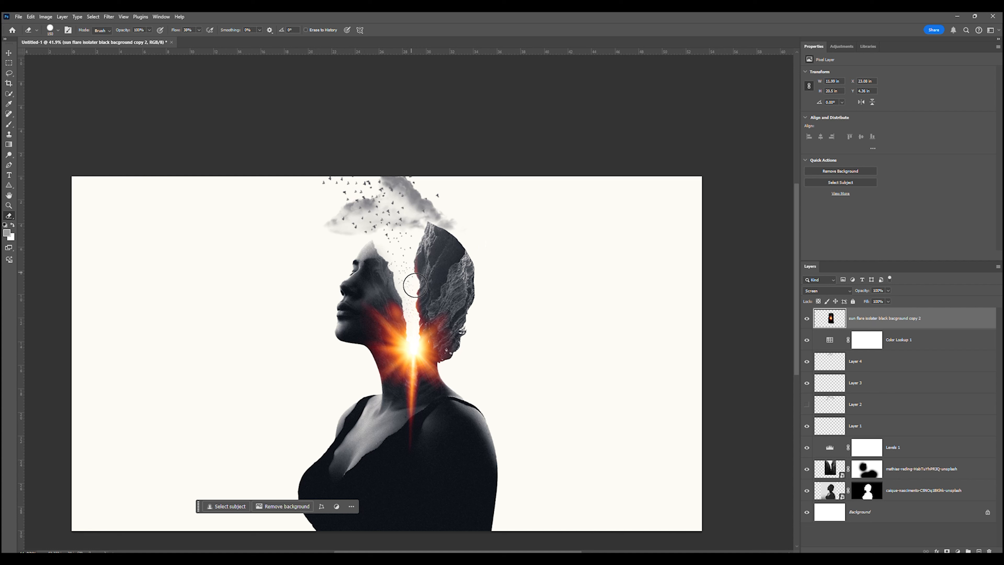